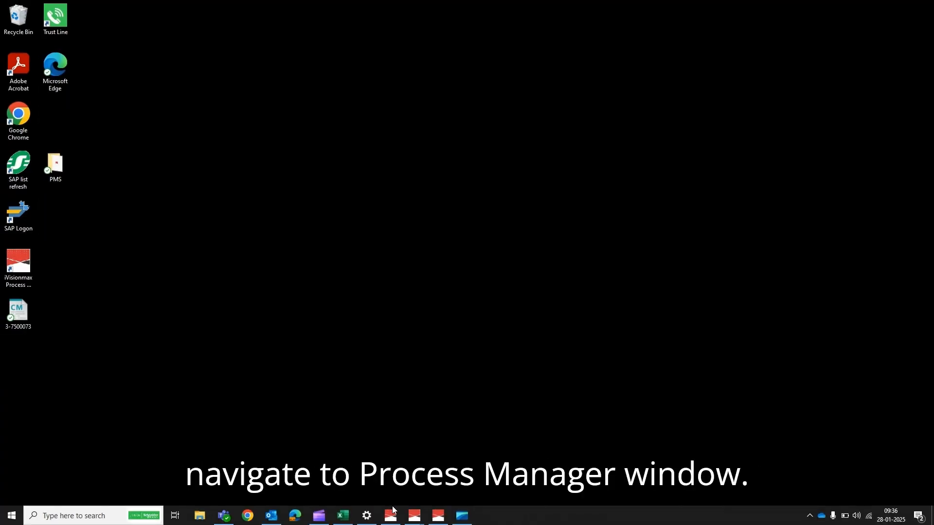
- In Process Manager's Add/Remove Process settings, choose LTNotificationManager.exe as a new process
mouse_move(391, 516)
left_click(387, 490)
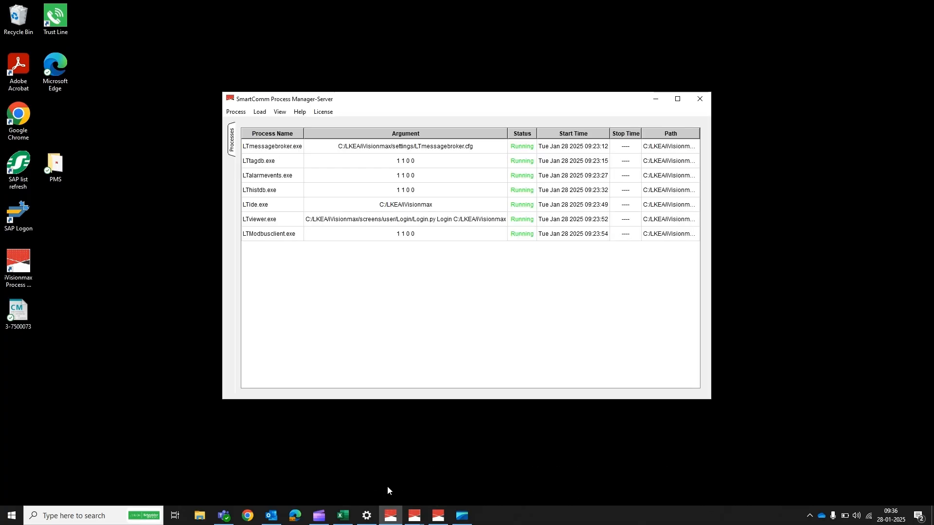
left_click(233, 113)
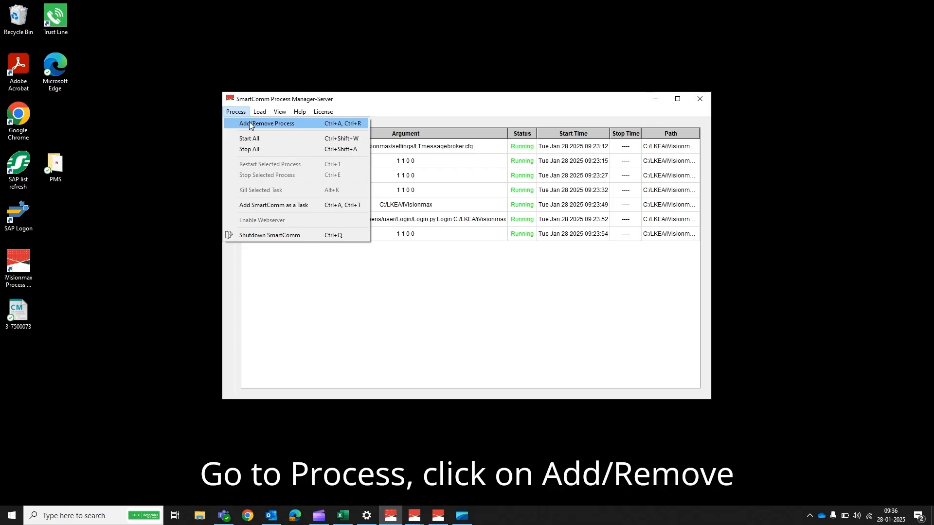
left_click(249, 123)
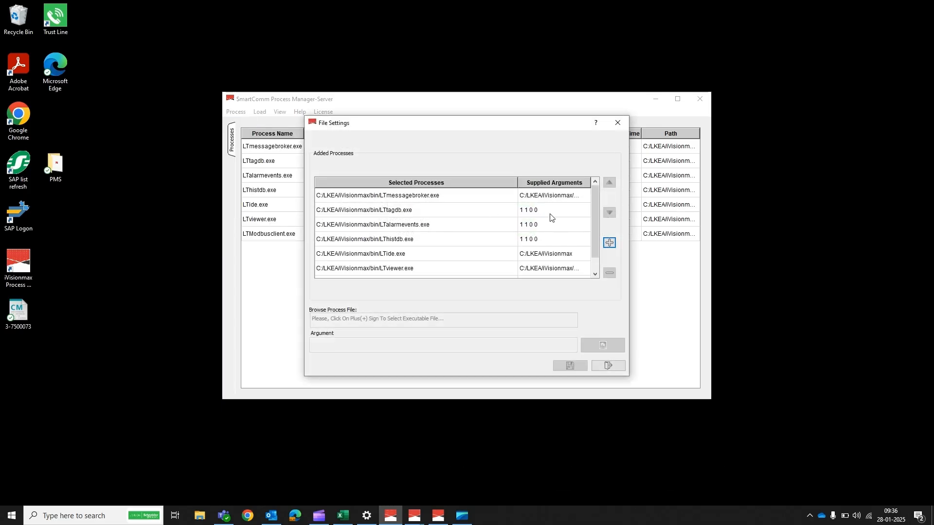
left_click(608, 242)
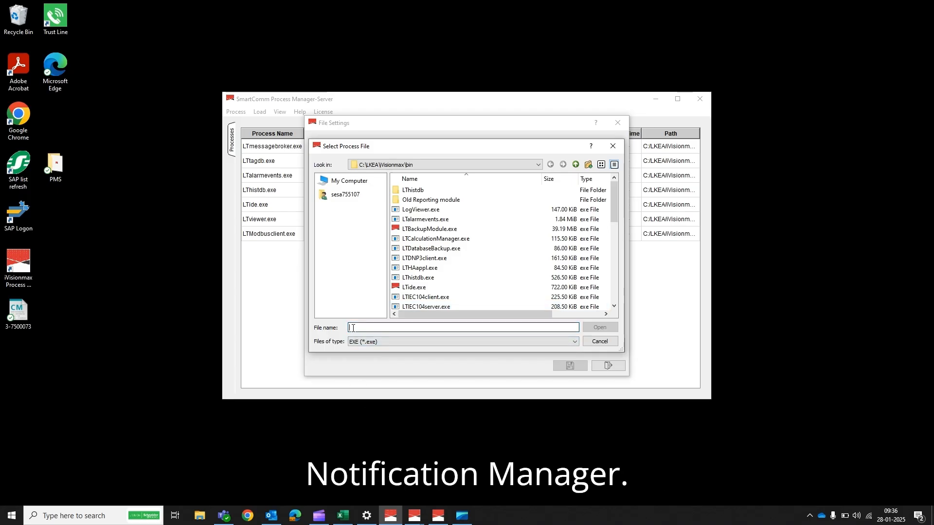
type("LTN")
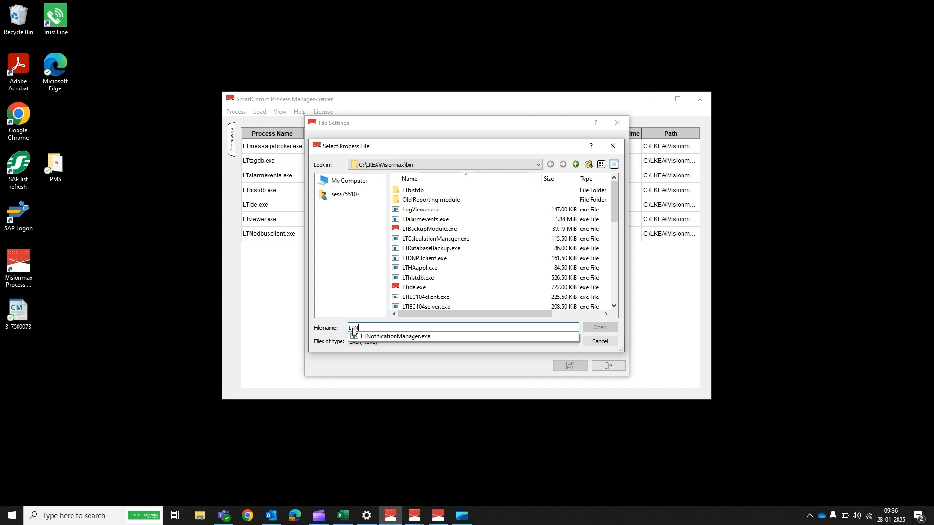
left_click(373, 337)
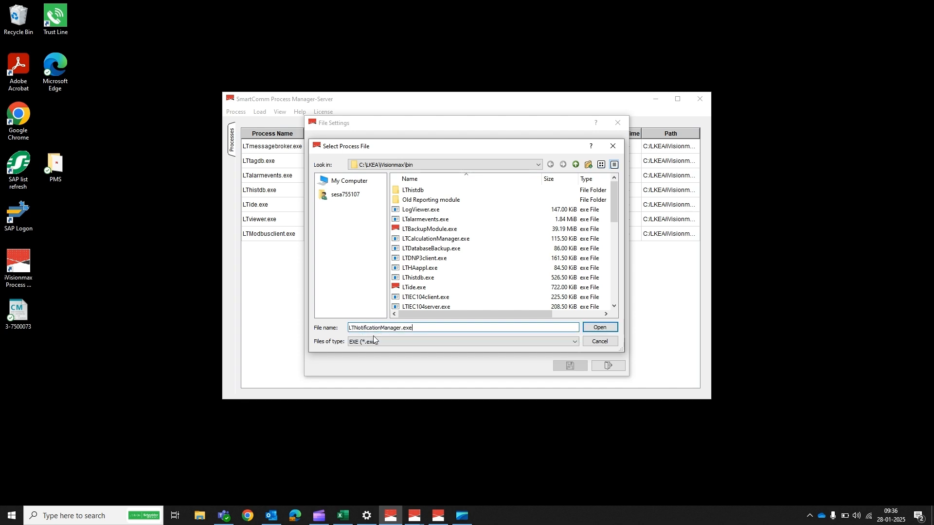
left_click(602, 327)
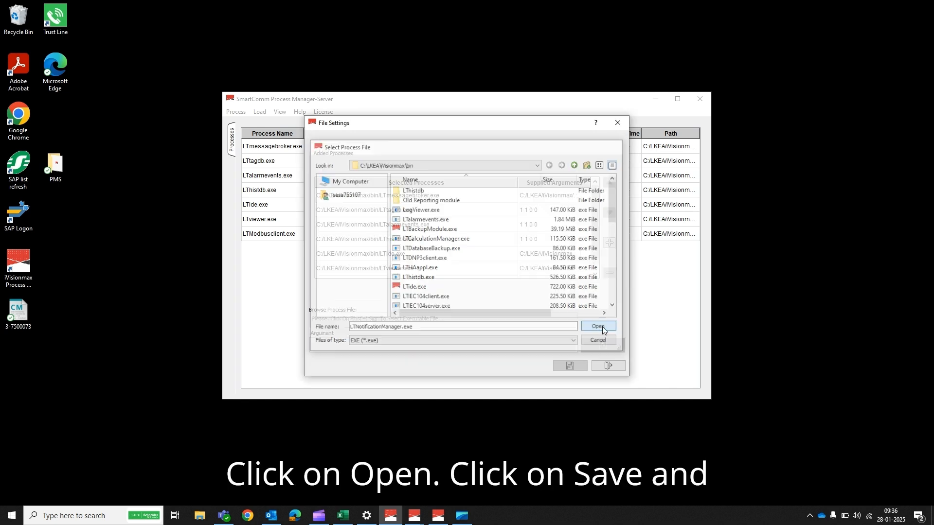
- Save the process list and restart LTNotificationManager.exe so it is running
left_click(571, 365)
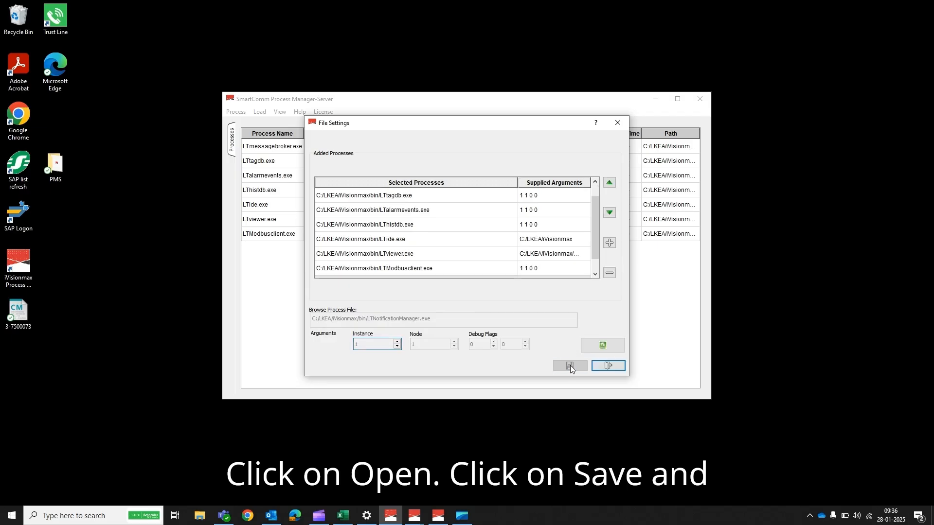
left_click(609, 365)
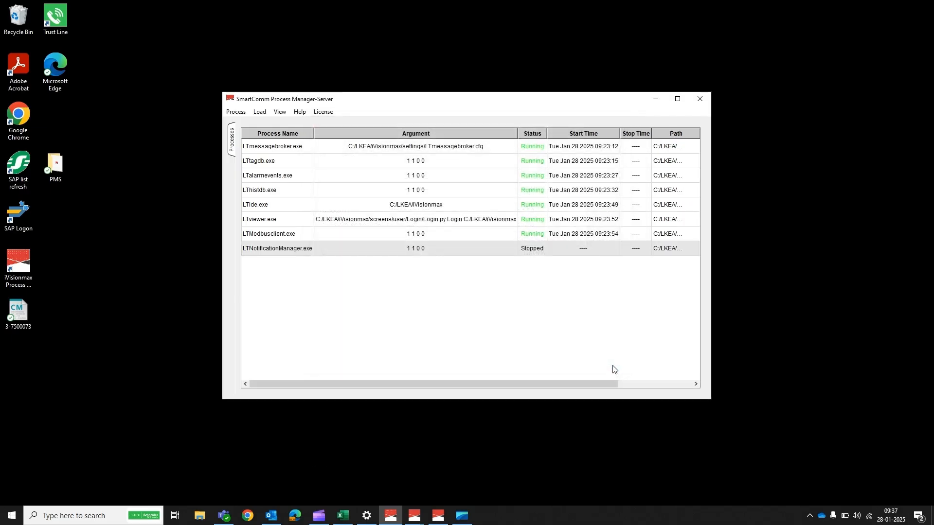
right_click(534, 248)
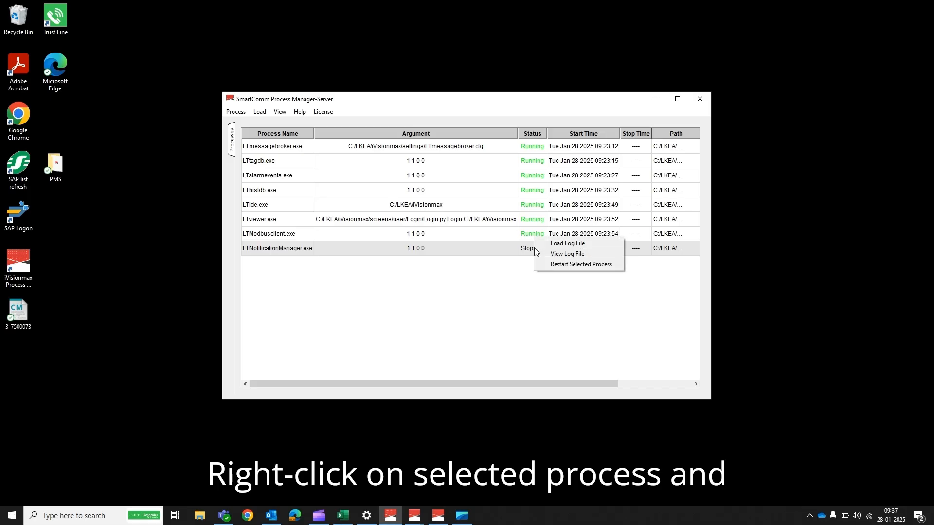
left_click(556, 265)
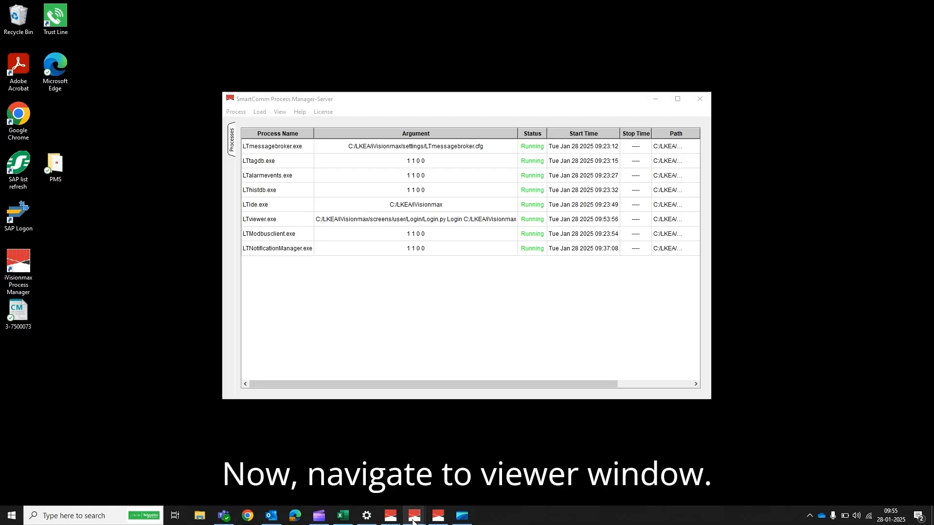
- In the SmartComm viewer, open Configurator > Notification Module and its email/SMS configuration dialog
mouse_move(413, 520)
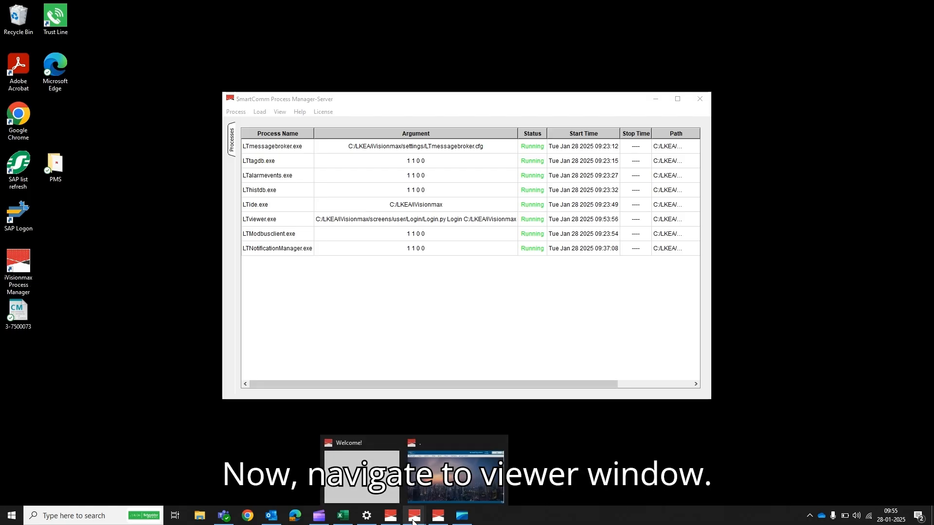
left_click(435, 471)
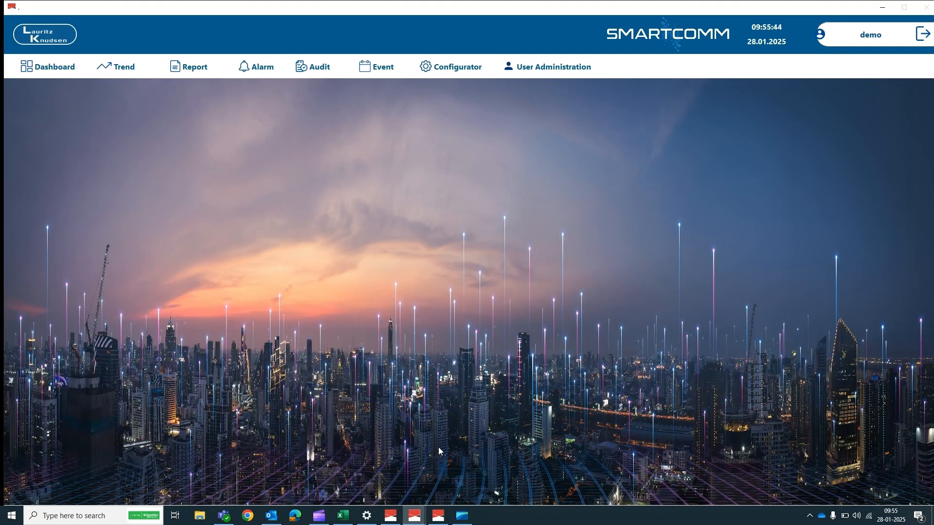
left_click(425, 72)
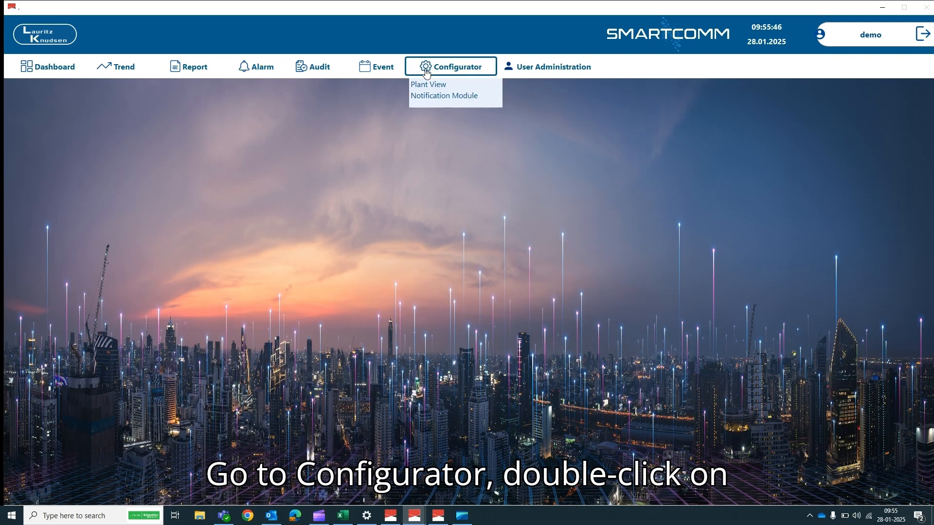
left_click(422, 98)
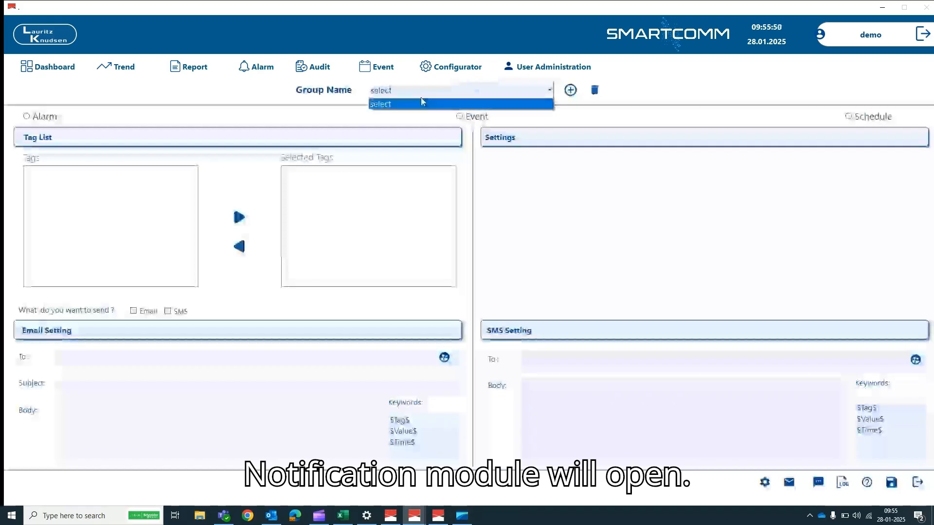
left_click(559, 233)
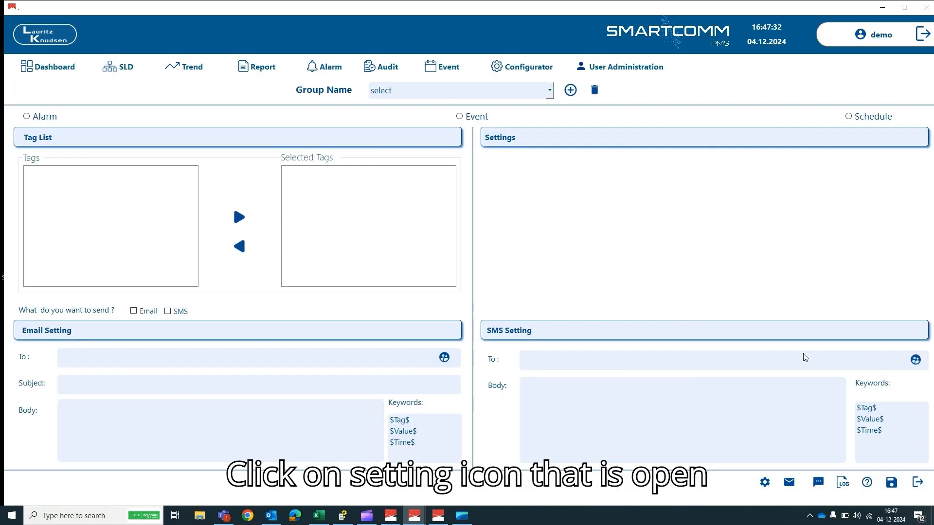
left_click(764, 483)
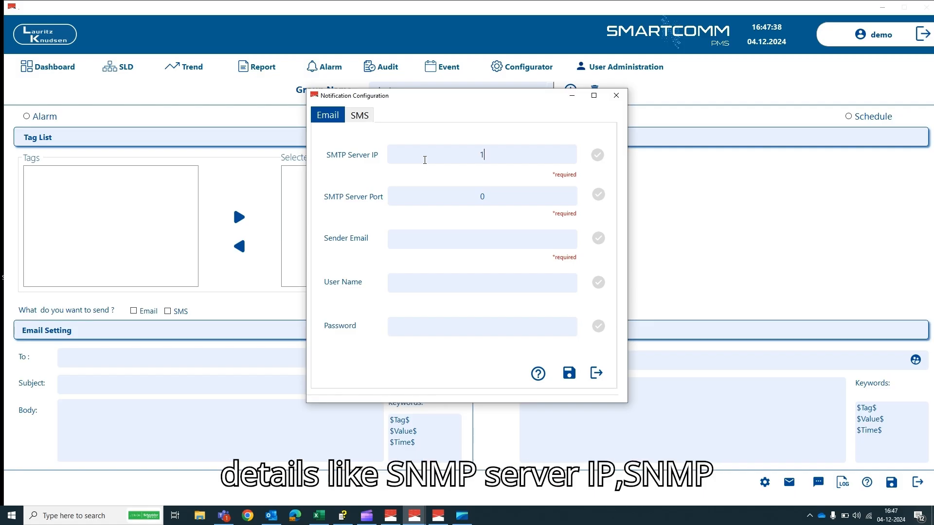
- Enter SMTP server 127.0.0.1, port 25 and the sender e-mail address, then save
type("127.0.0.1")
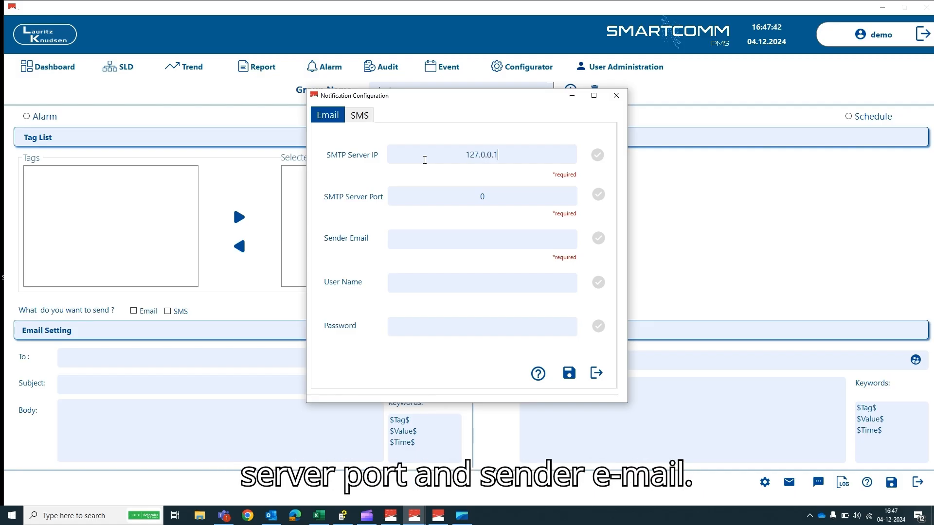
type("2")
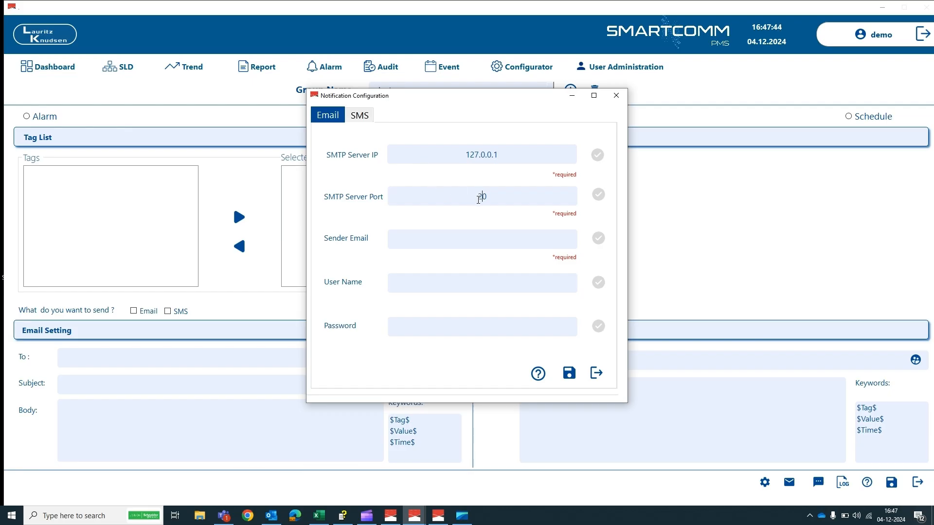
type("5")
key("BackSpace")
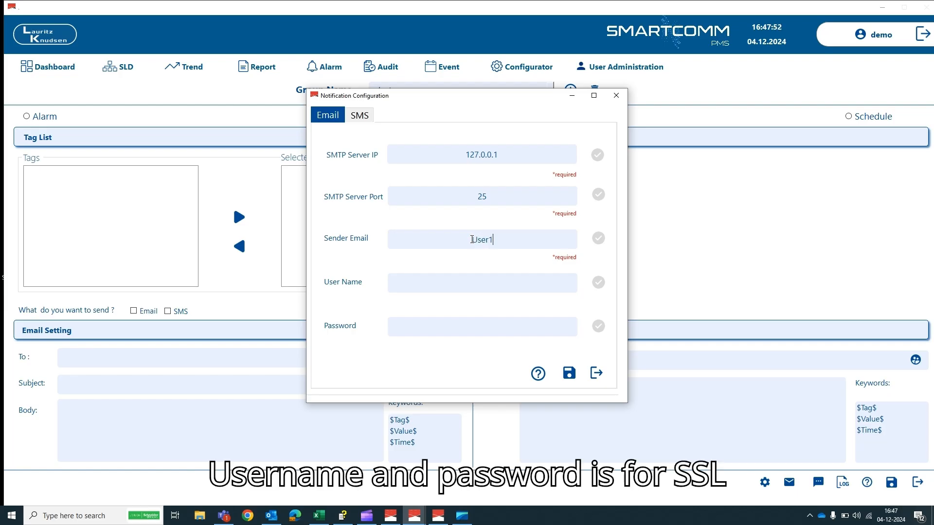
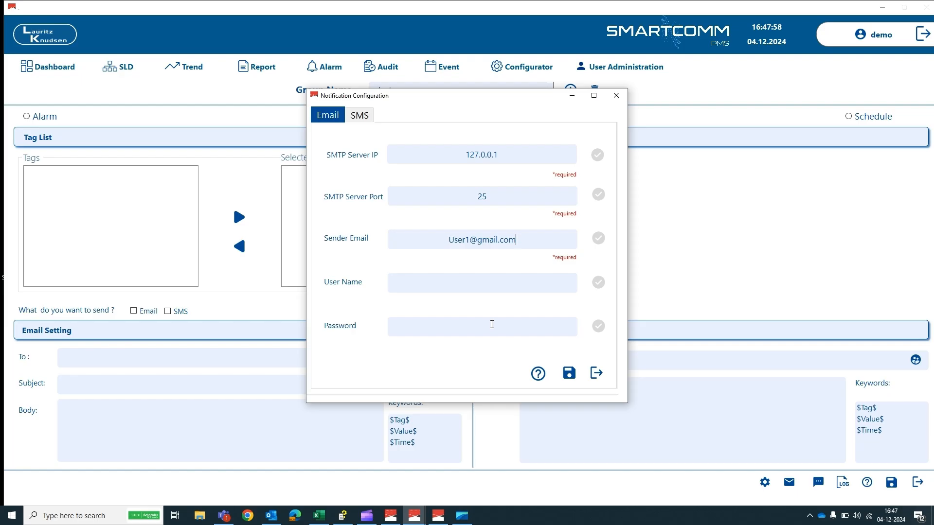
left_click(569, 374)
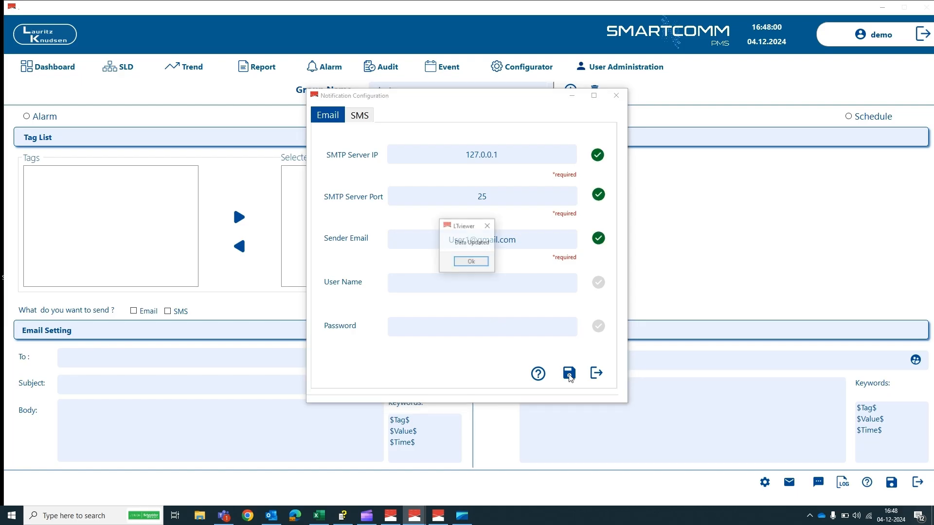
- Choose COM8 as the SMS comport, then search Windows for 'devi' to find Device Manager
left_click(470, 262)
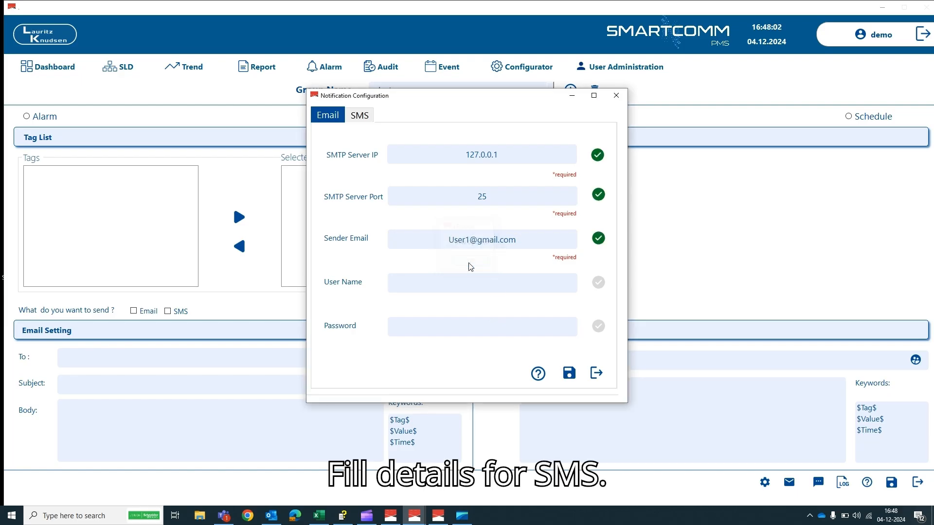
left_click(361, 117)
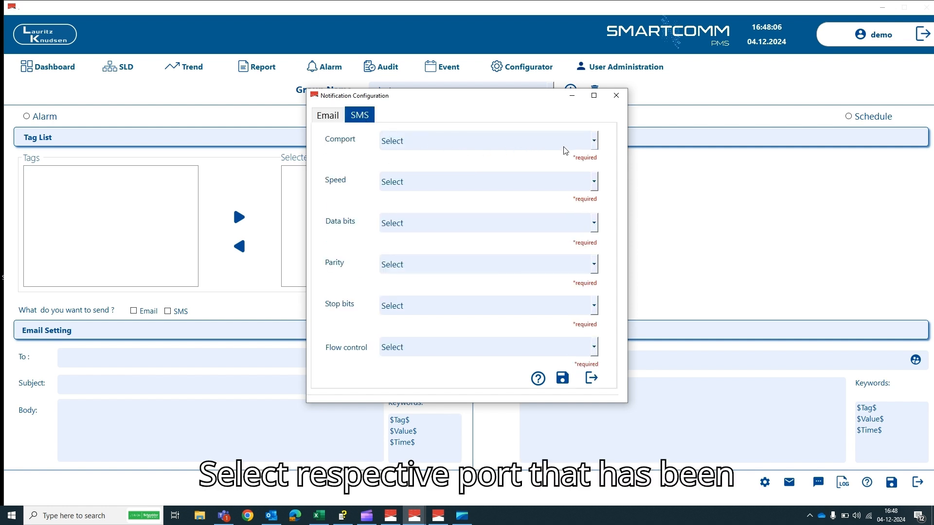
left_click(594, 145)
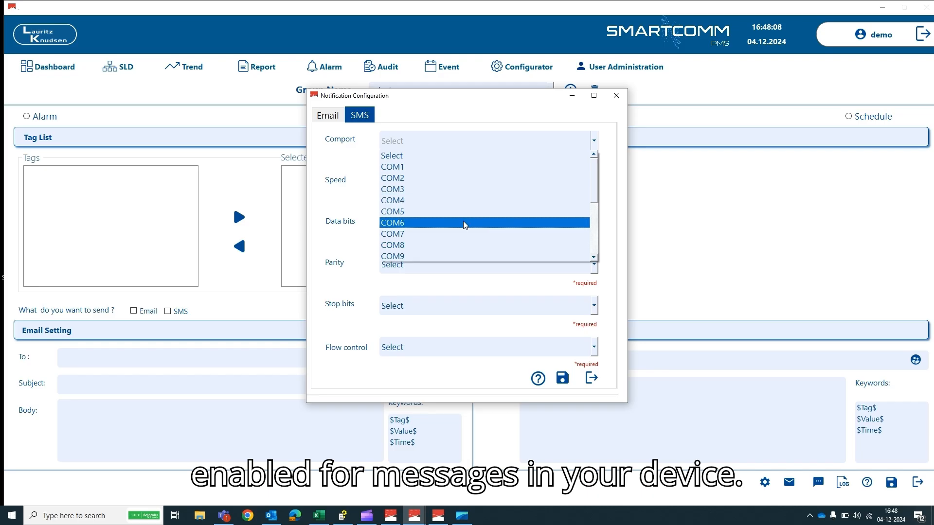
left_click(424, 245)
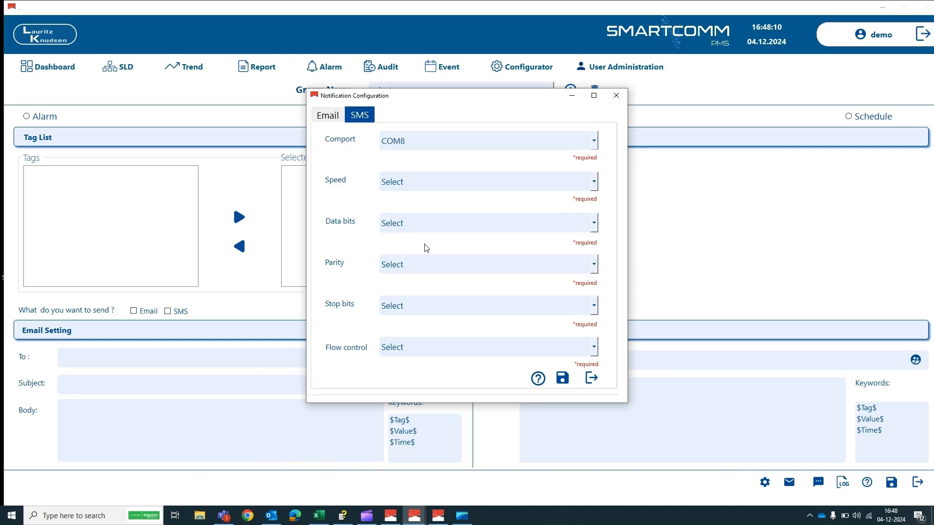
left_click(92, 516)
type("devi")
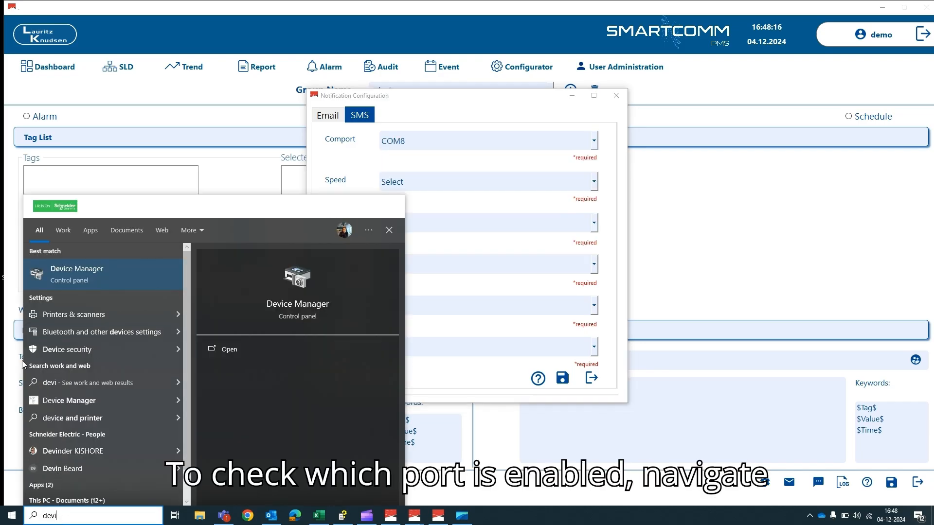
- In Device Manager's Ports (COM & LPT), locate SimTech HS-USB AT Port 9001 on COM8
left_click(69, 273)
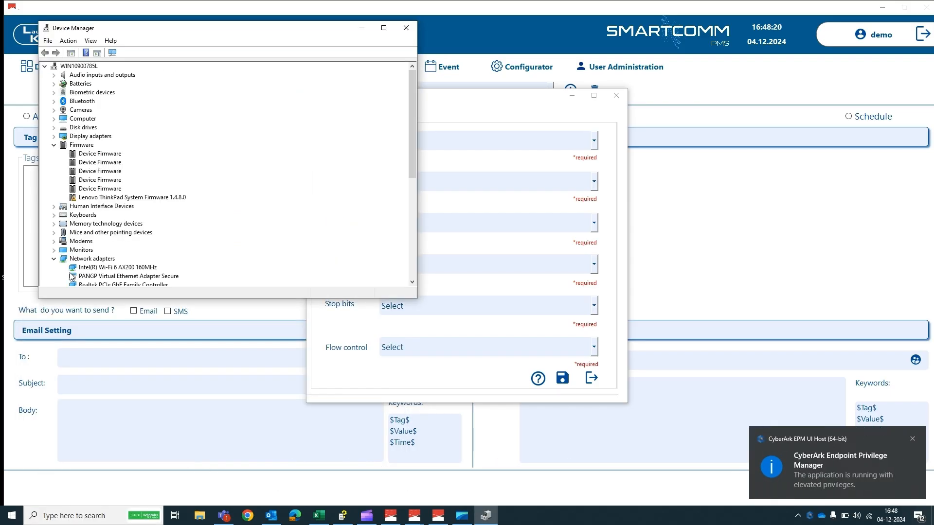
scroll(72, 273, "down", 6)
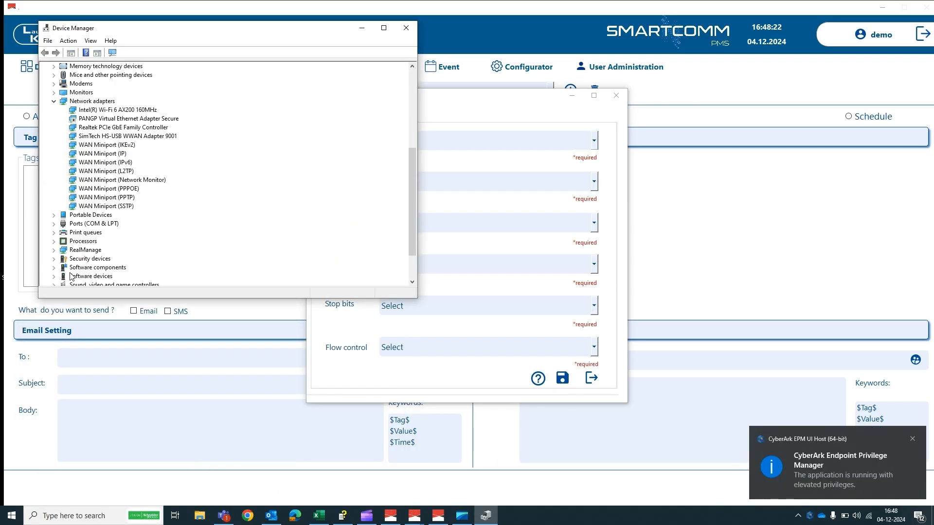
left_click(54, 224)
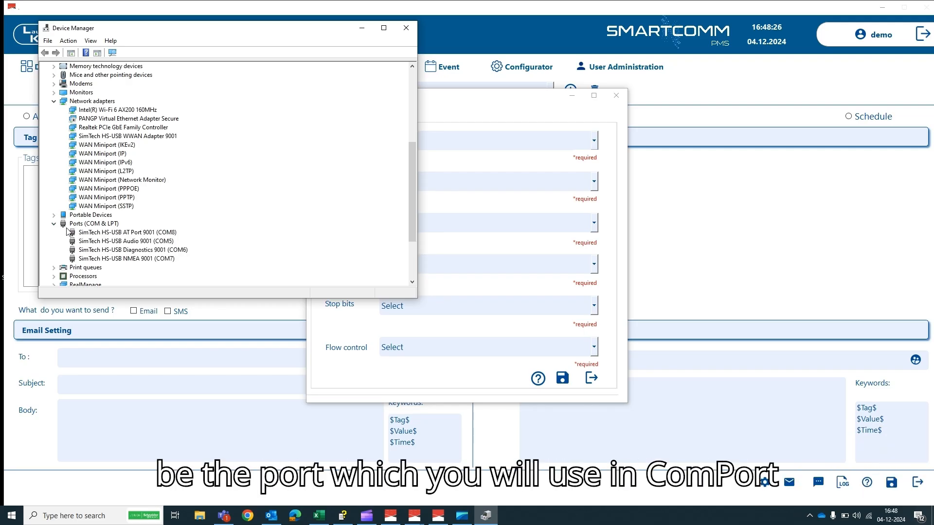
left_click(128, 233)
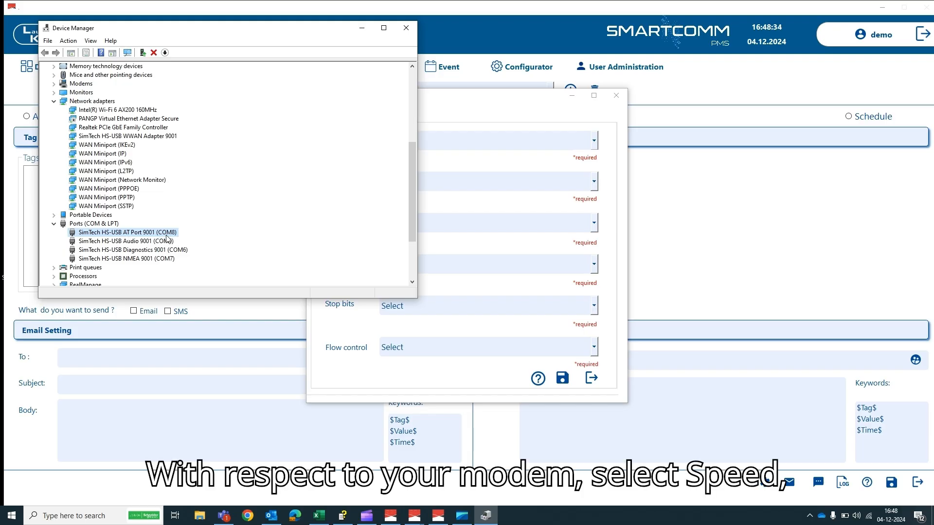
- Close Device Manager, set flow control to None, save the SMS settings and close the configuration
left_click(408, 31)
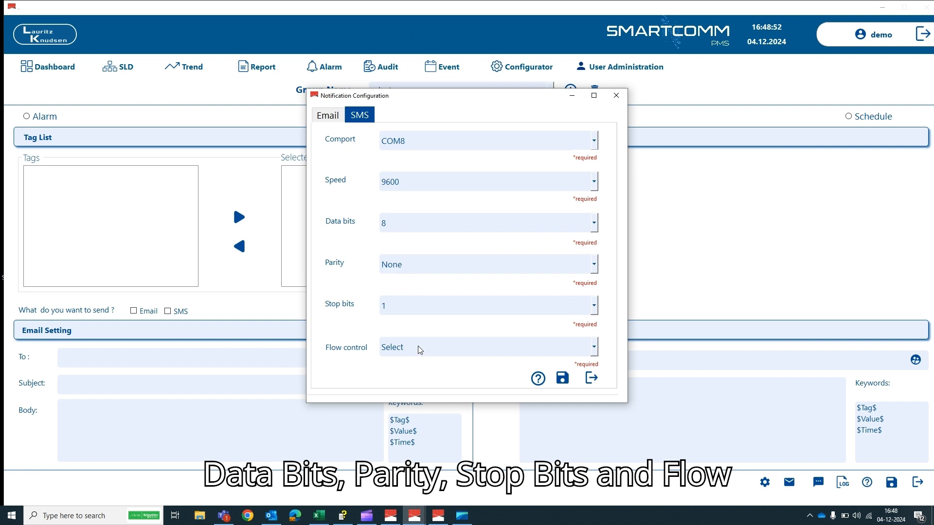
left_click(419, 348)
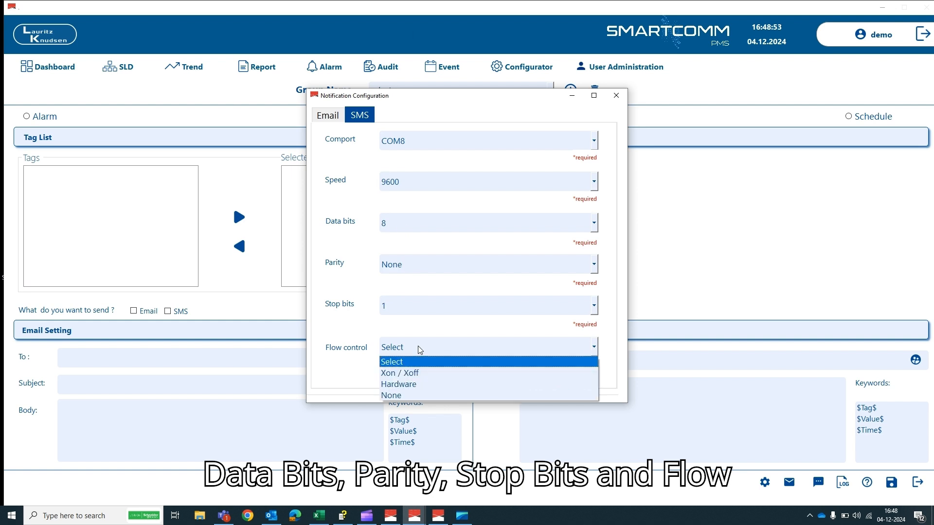
left_click(397, 399)
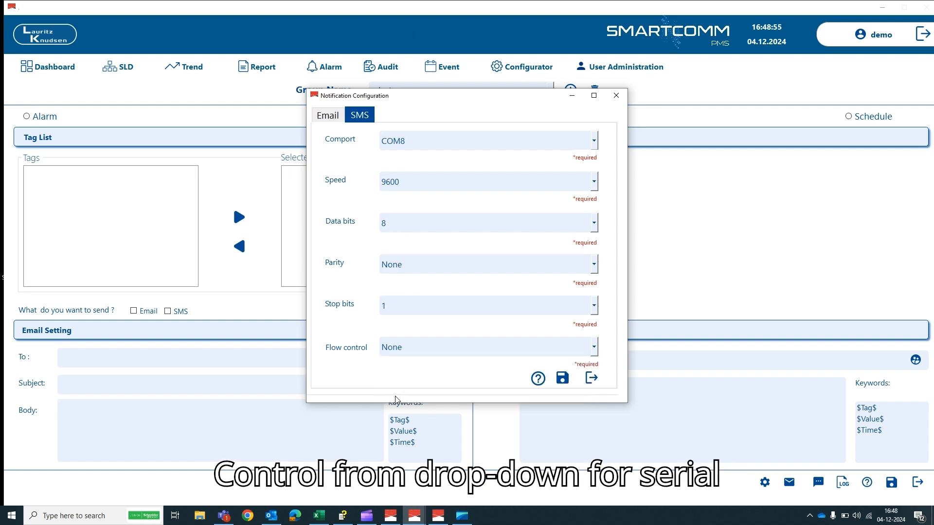
left_click(563, 381)
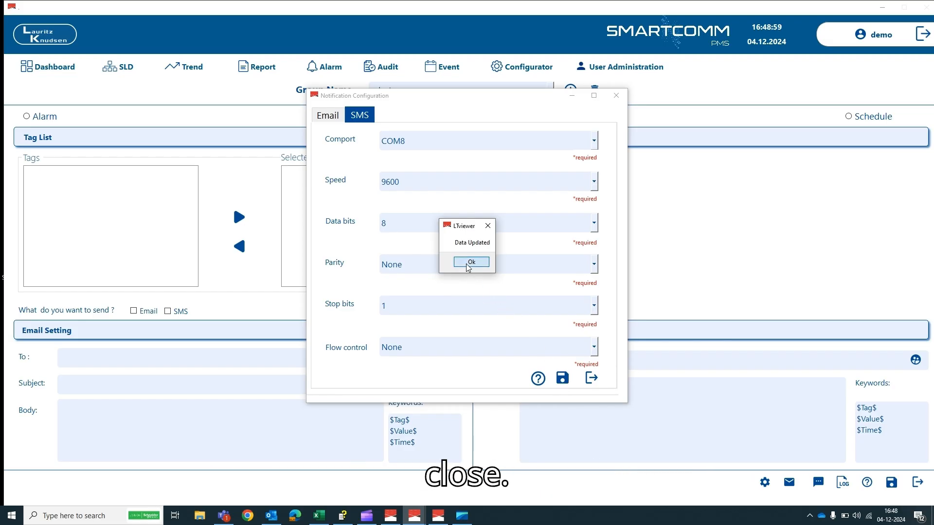
left_click(470, 263)
left_click(591, 377)
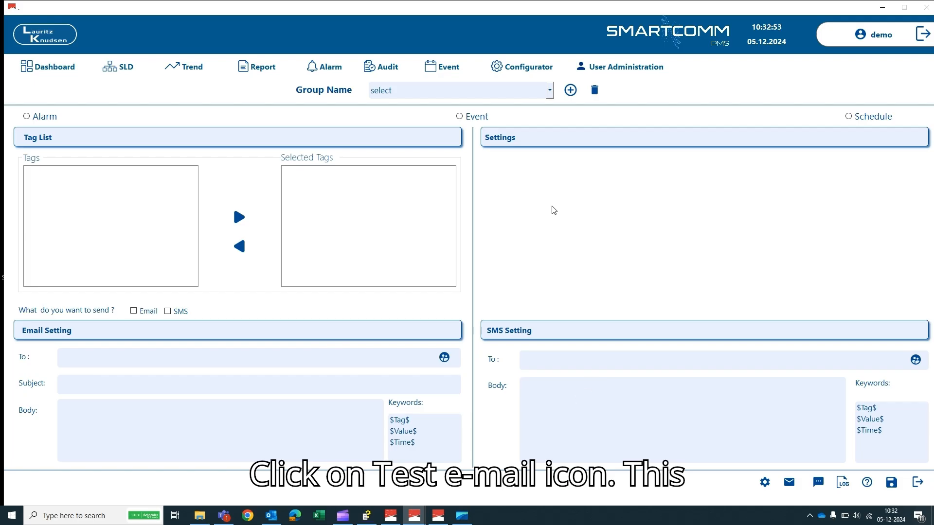
- Send a test e-mail with body 'Test Body' to a sample address, then close the window
left_click(788, 482)
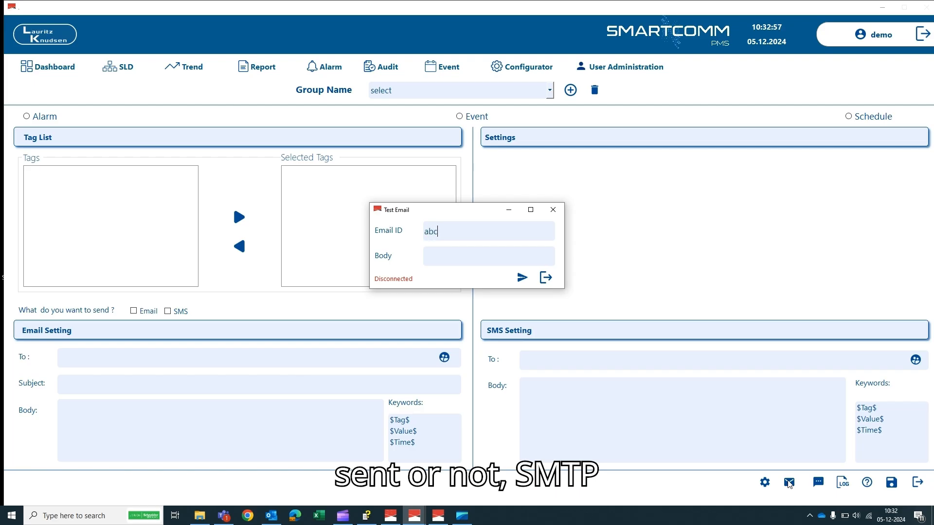
left_click(444, 259)
type("Test ")
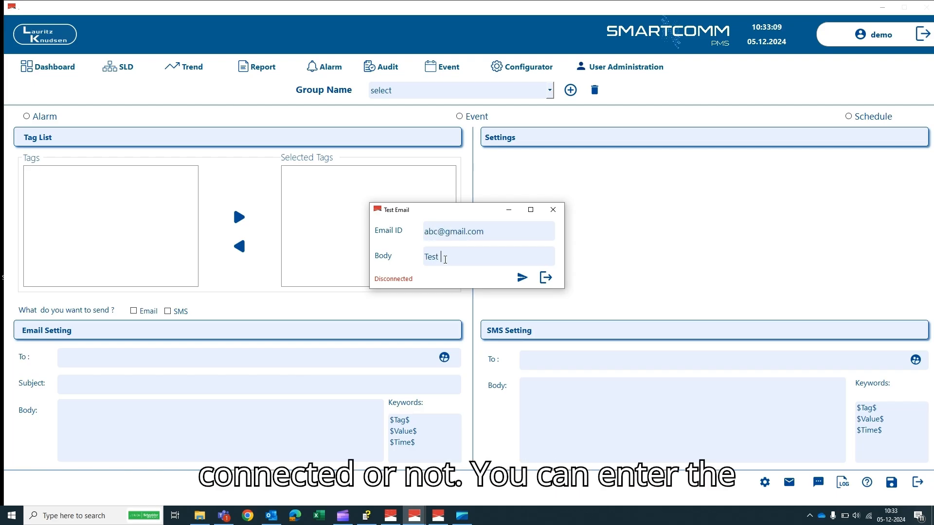
type("Bo")
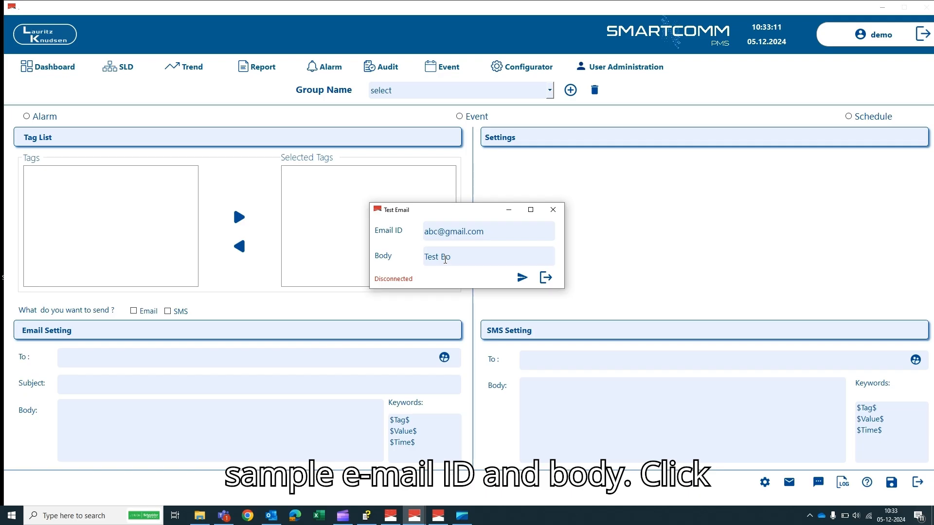
type("dy")
left_click(523, 281)
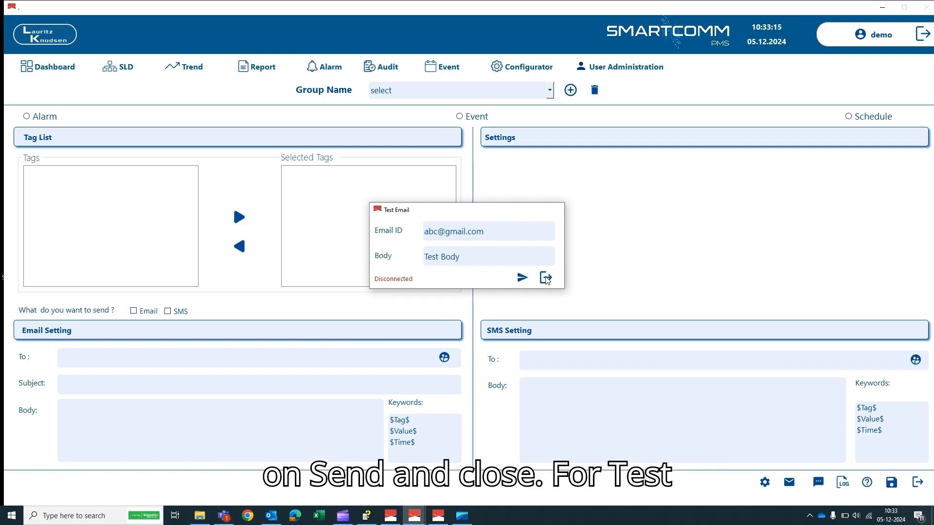
left_click(546, 278)
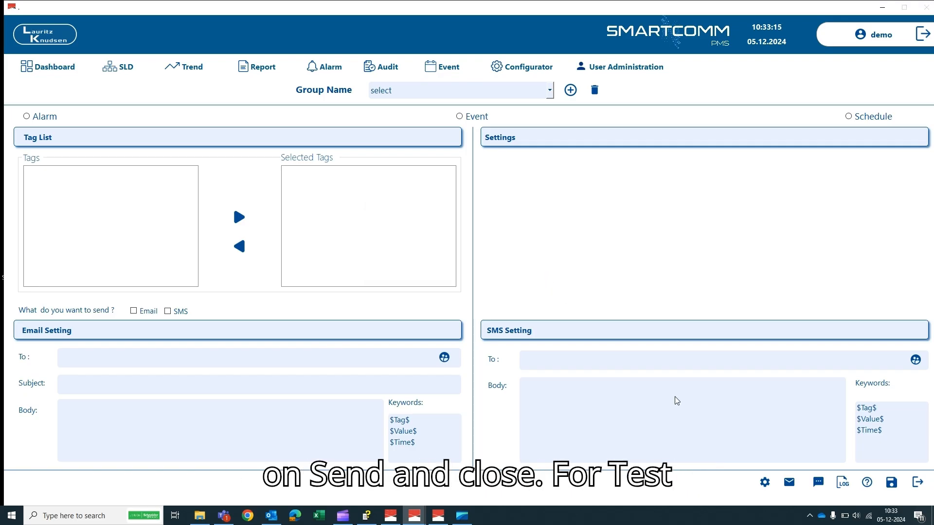
- Fill in a test SMS to a sample phone number with body 'Test Body', then close the window
left_click(818, 483)
left_click(438, 238)
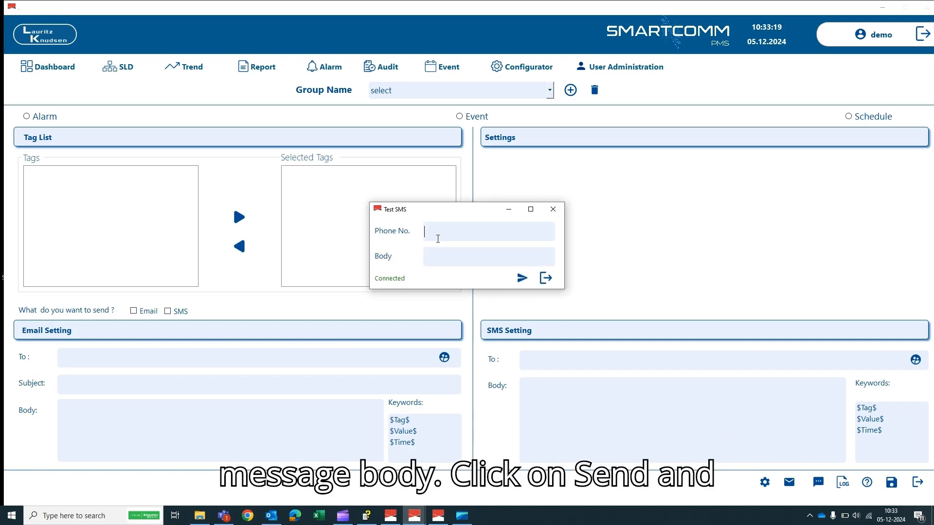
type("1234567890")
left_click(437, 264)
type("Test Body")
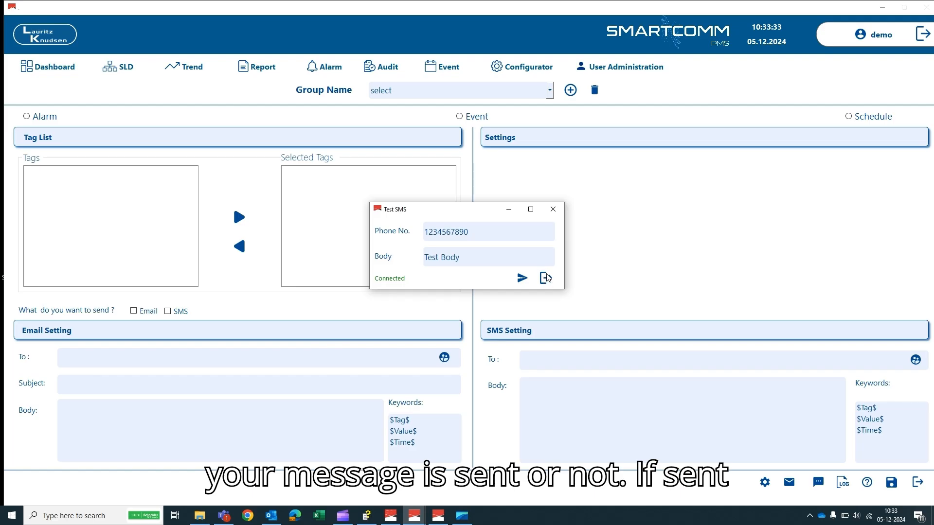
left_click(545, 279)
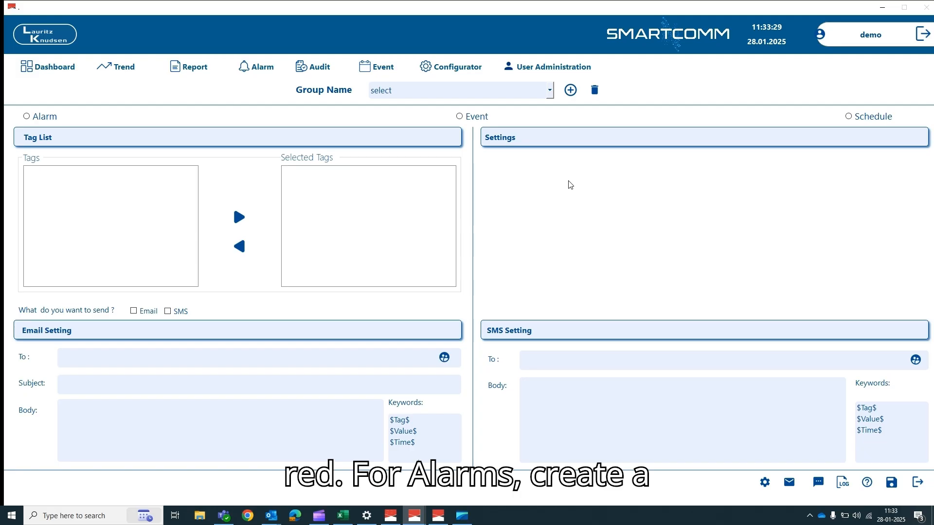
- Add a notification group named 'AlarmGroup' via the plus button beside Group Name and save it
left_click(570, 91)
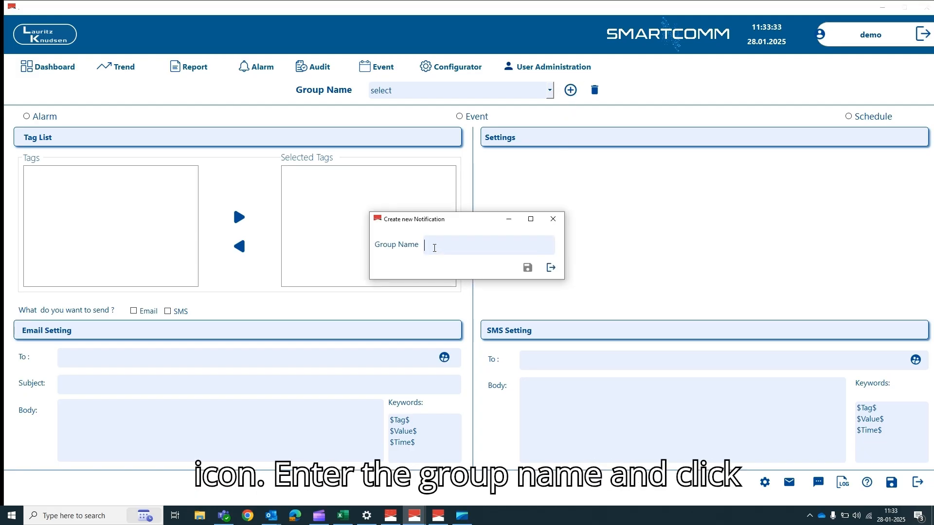
type("AlarmGr")
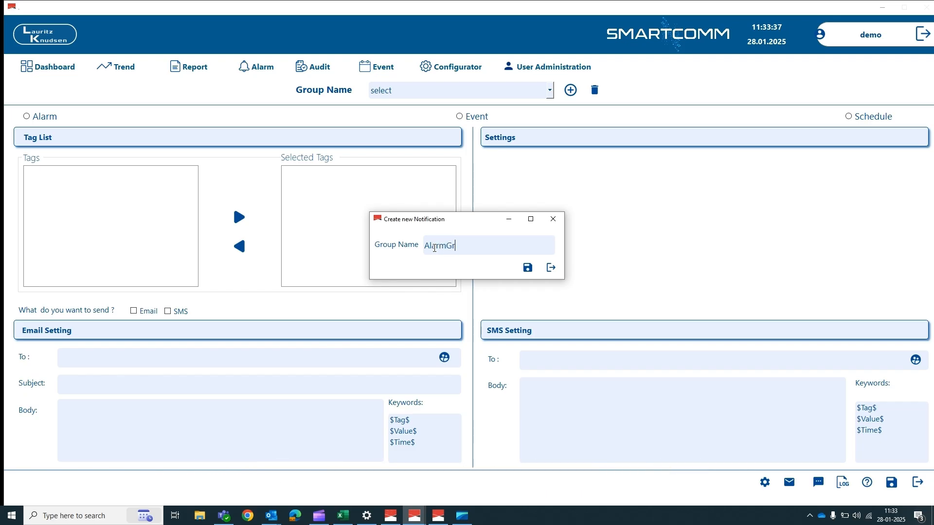
type("oup")
left_click(527, 268)
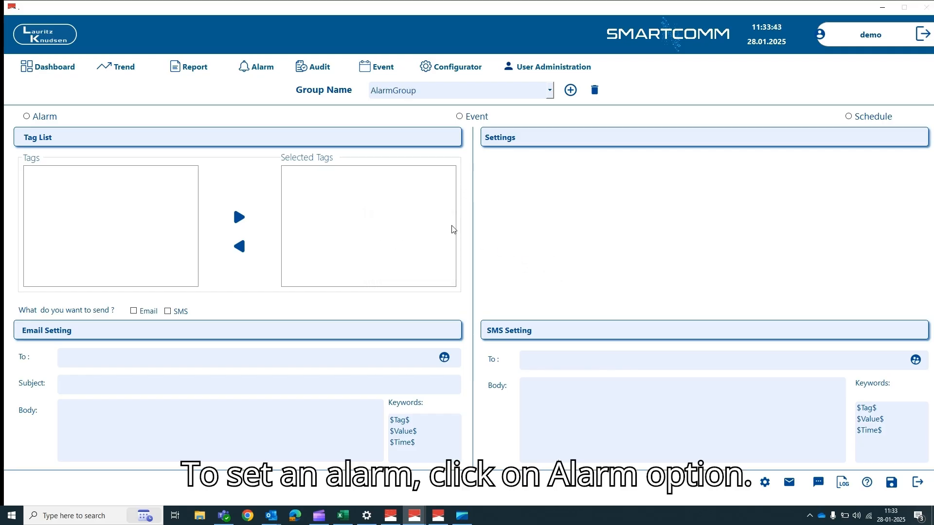
- Mark the group as Alarm type and expand the Valve > Valve1 > ST tags
left_click(27, 117)
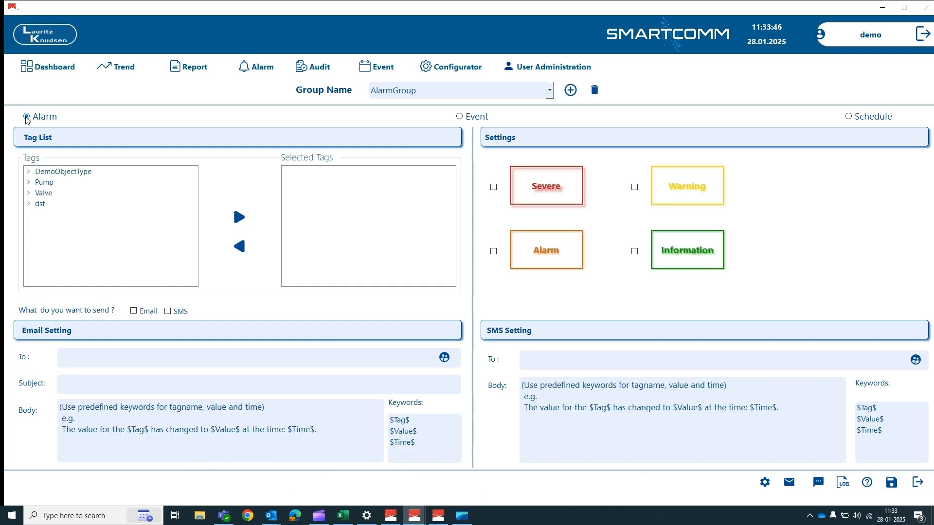
left_click(28, 195)
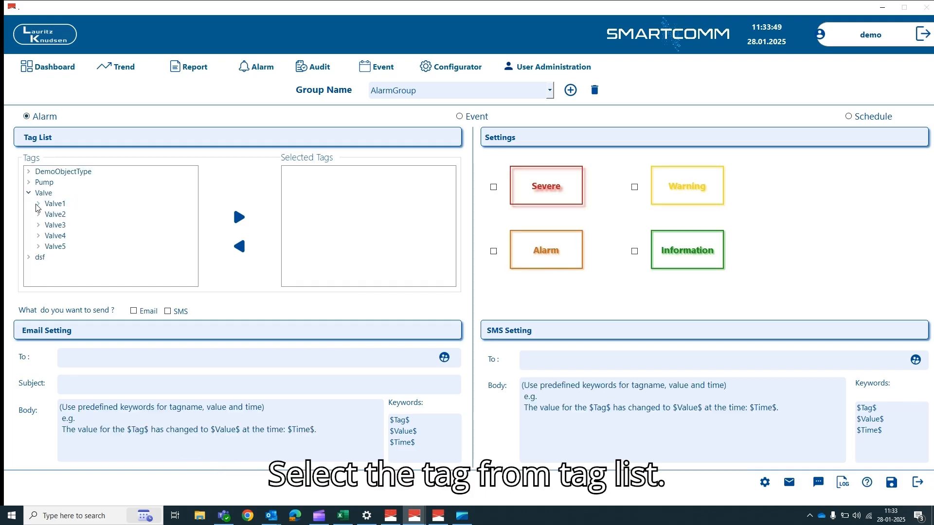
left_click(37, 203)
left_click(48, 225)
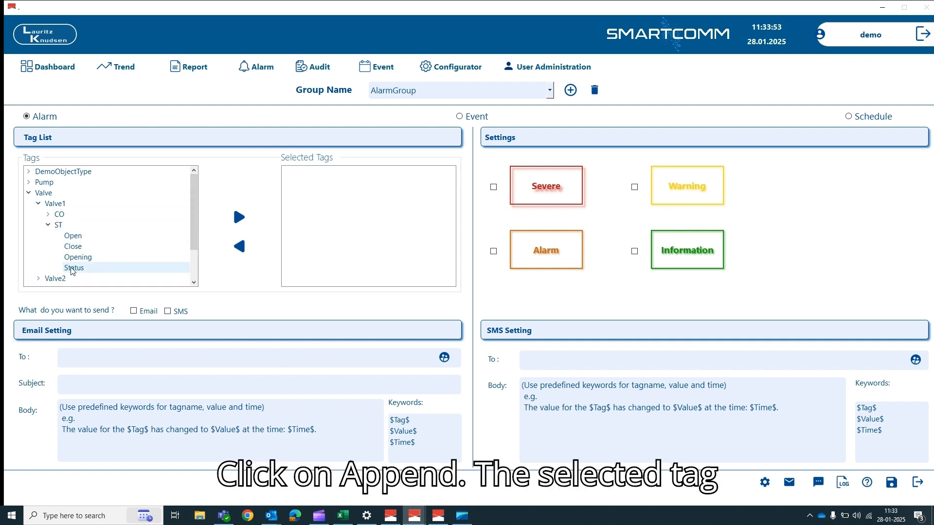
- Append Valve1.ST.Opening to the selected tags after Status is rejected as an invalid alarm tag
left_click(72, 268)
left_click(239, 218)
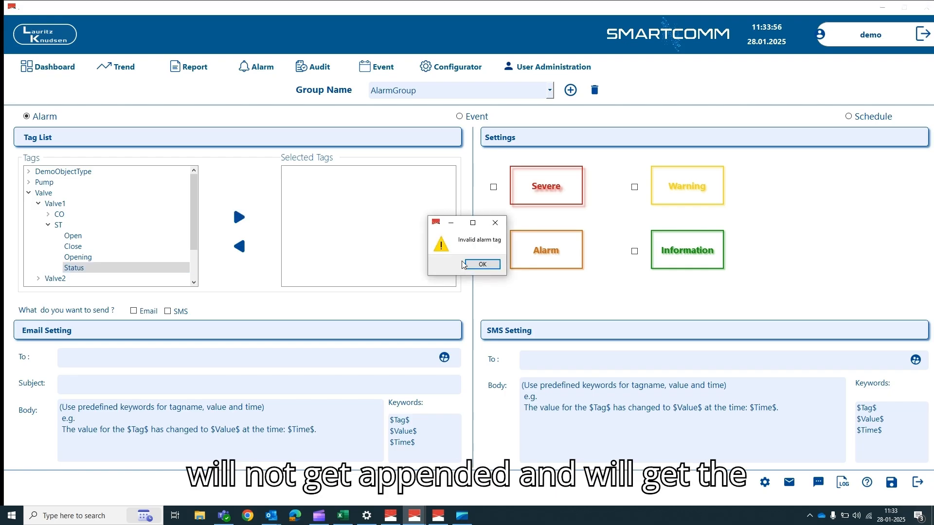
left_click(481, 265)
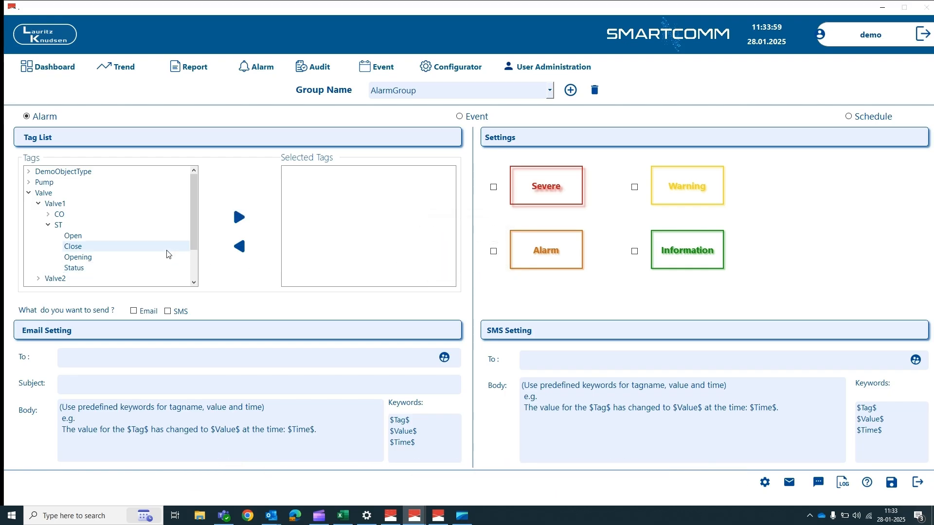
left_click(94, 263)
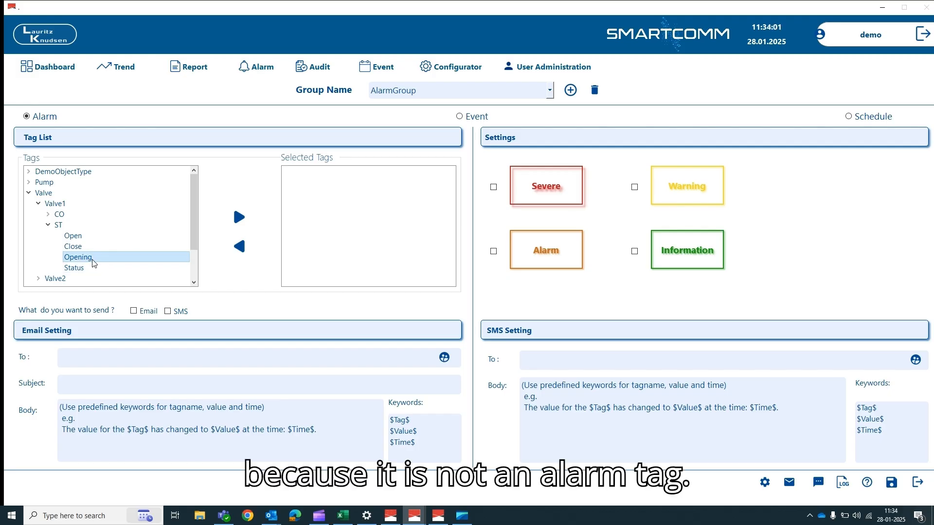
left_click(239, 219)
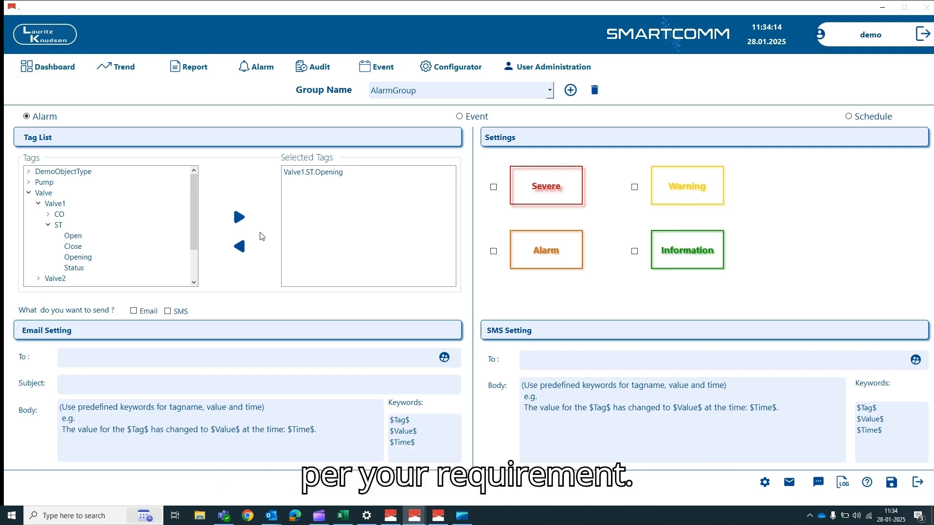
- Tick the Severe priority and the Email delivery option for AlarmGroup
left_click(493, 188)
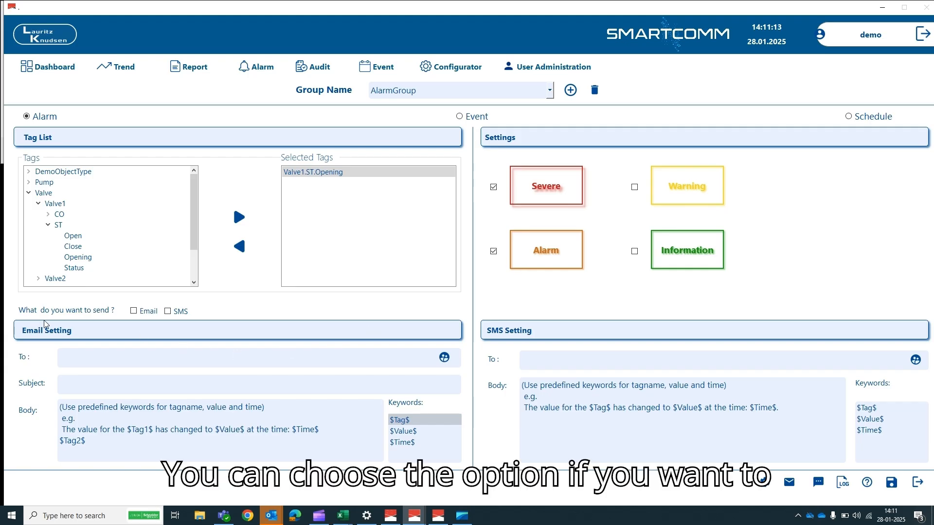
left_click(132, 311)
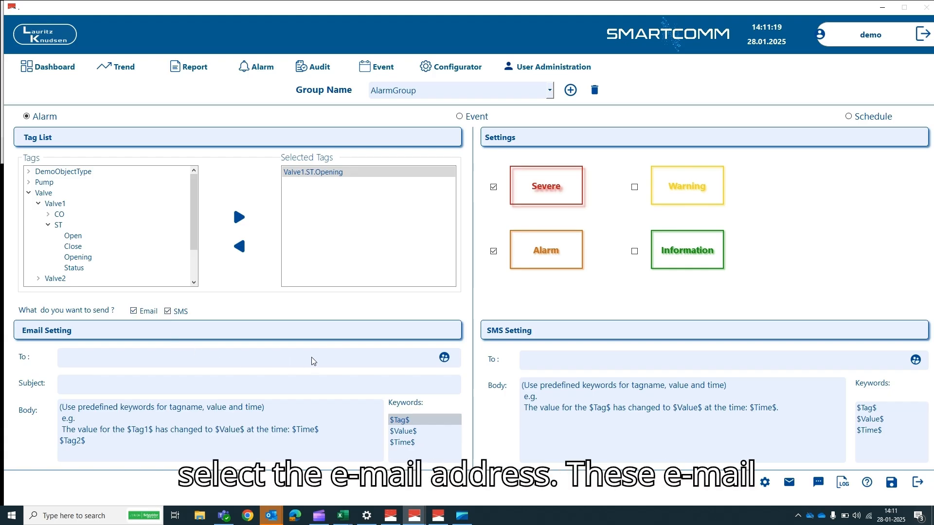
- Pick a user's address as the AlarmGroup e-mail recipient and enter the subject DemoSubject
left_click(444, 360)
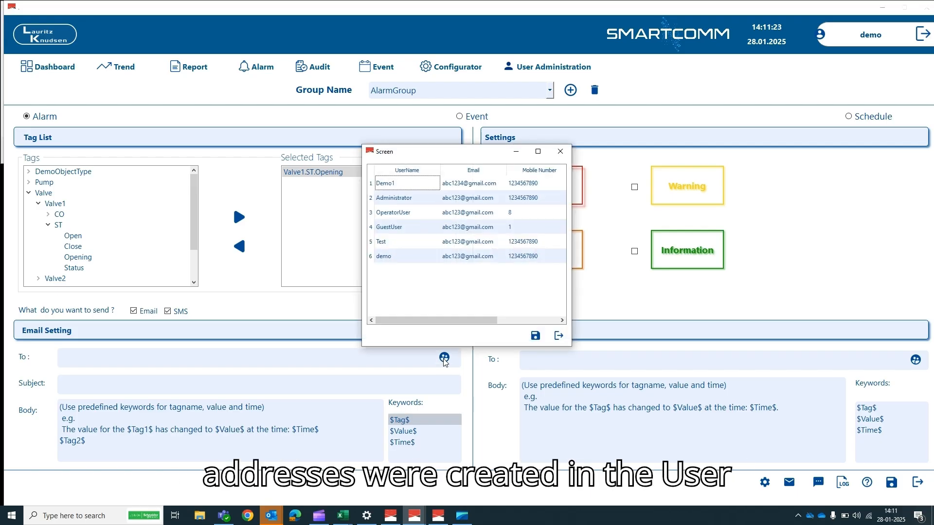
left_click(401, 259)
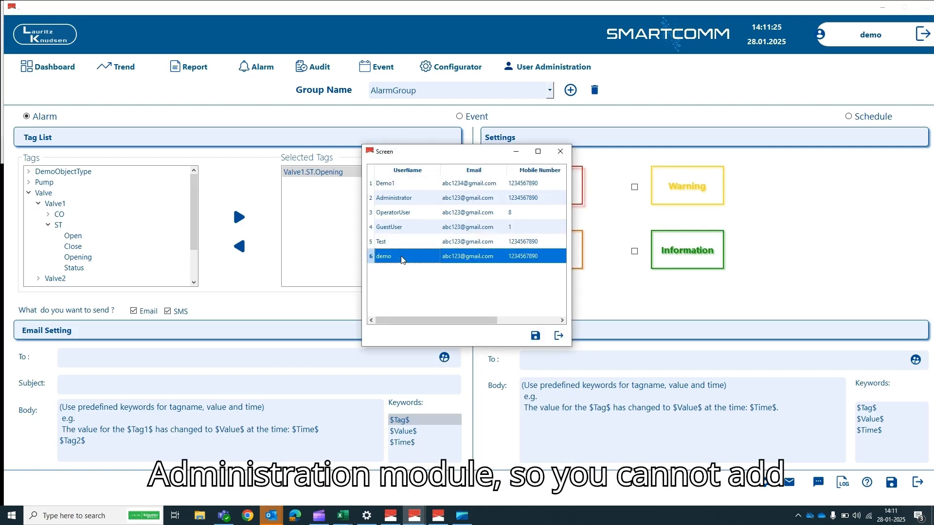
left_click(535, 337)
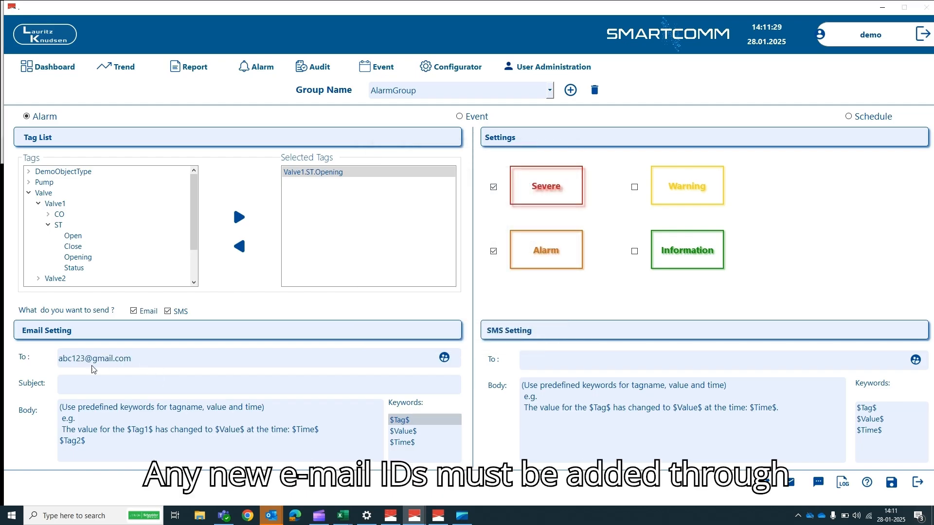
left_click(72, 385)
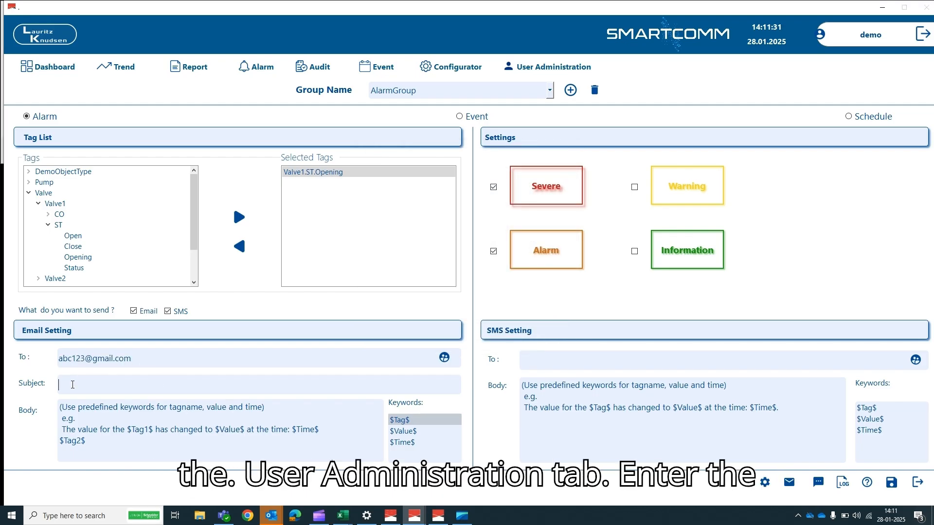
type("DemoSu")
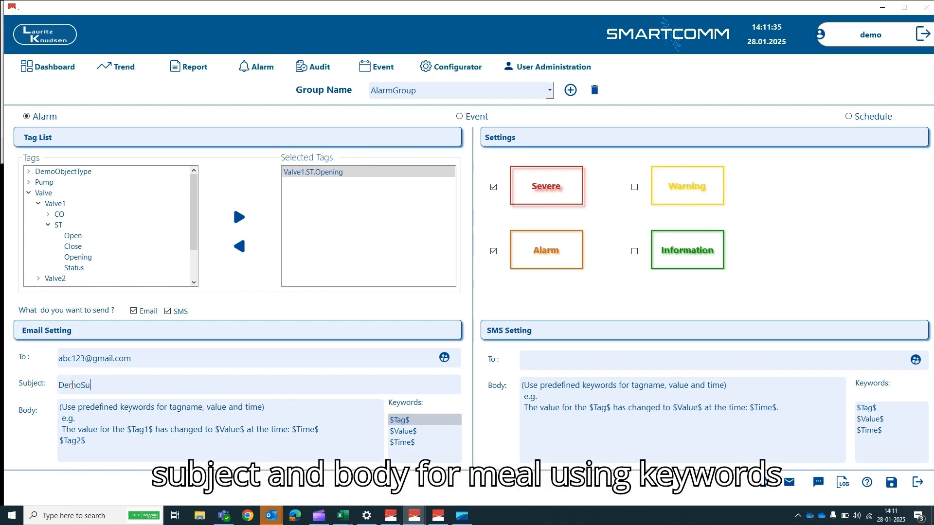
type("bject")
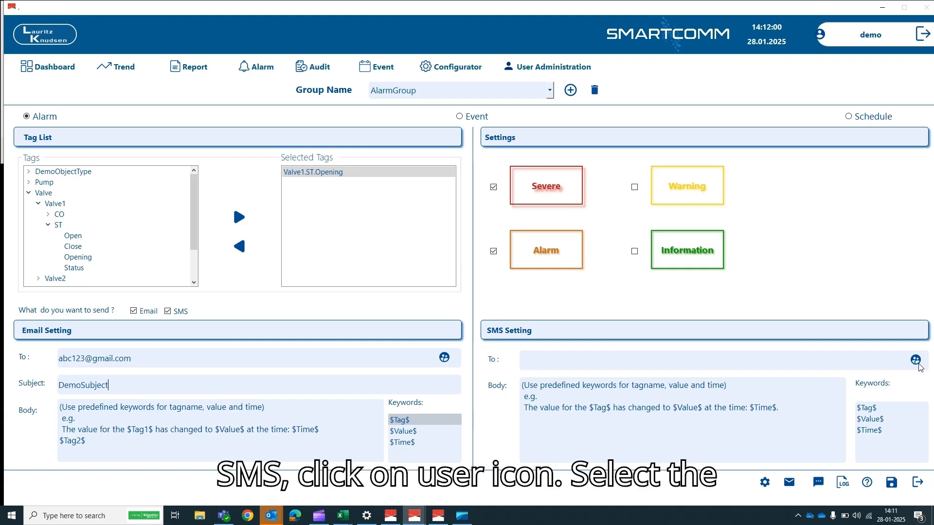
- Set the demo user as the SMS recipient and save the AlarmGroup notification
left_click(915, 361)
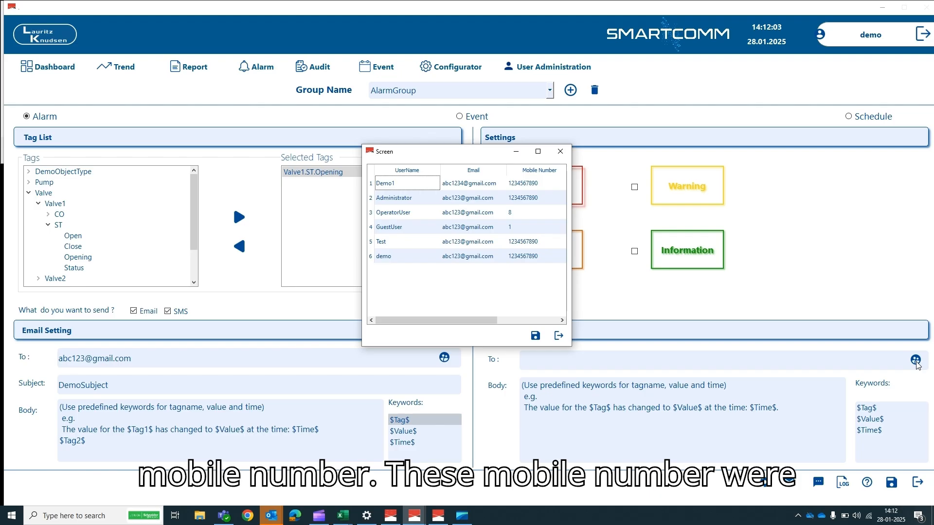
left_click(514, 257)
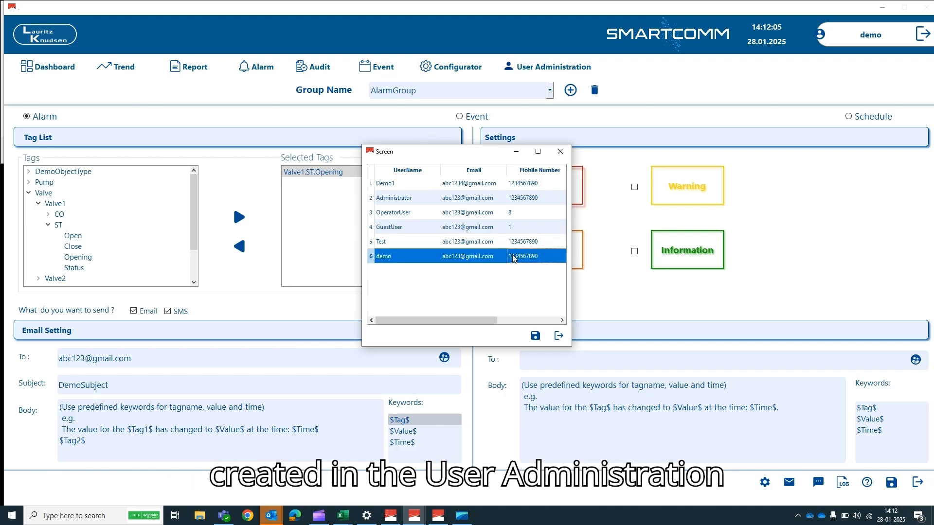
left_click(535, 336)
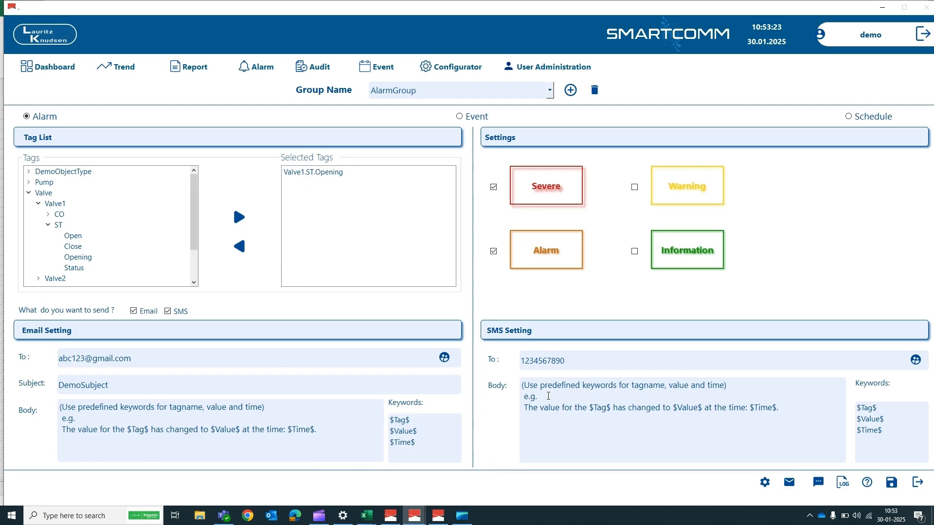
left_click(890, 483)
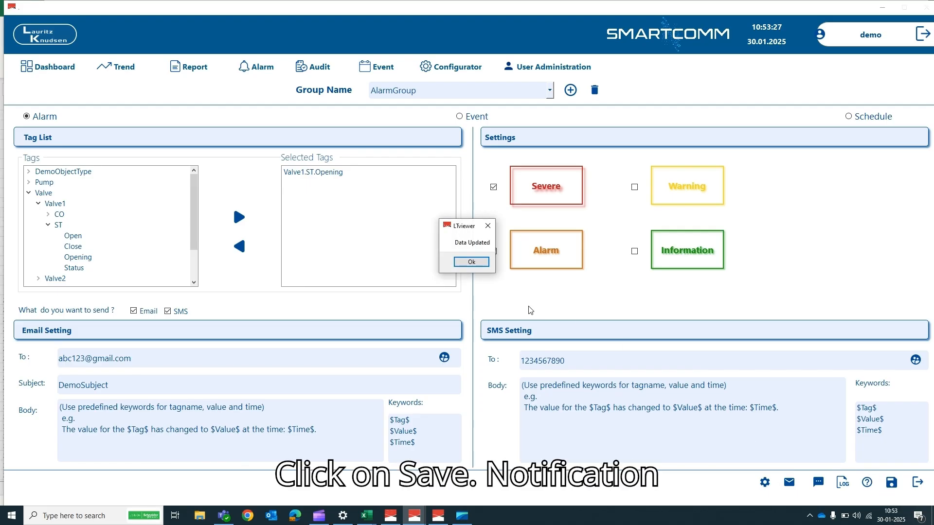
left_click(470, 263)
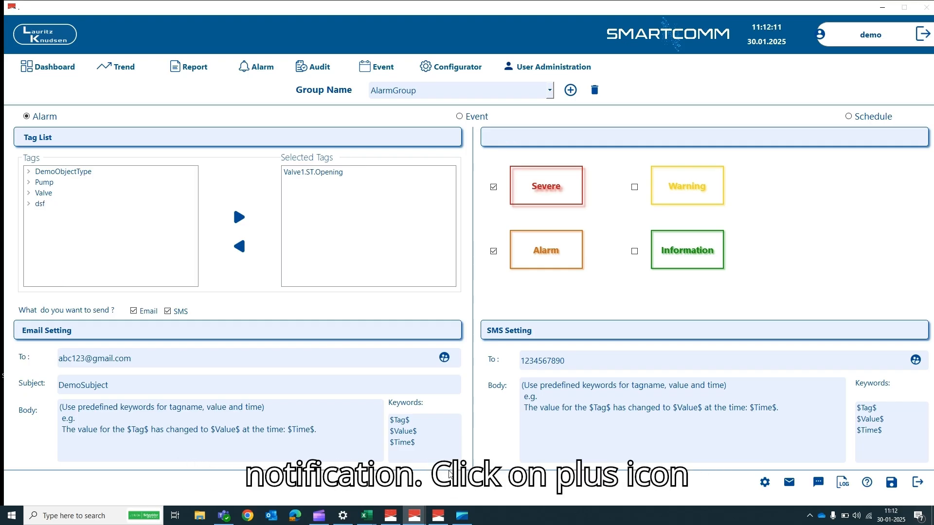
- Add a notification group named EventGroup and save it
left_click(570, 90)
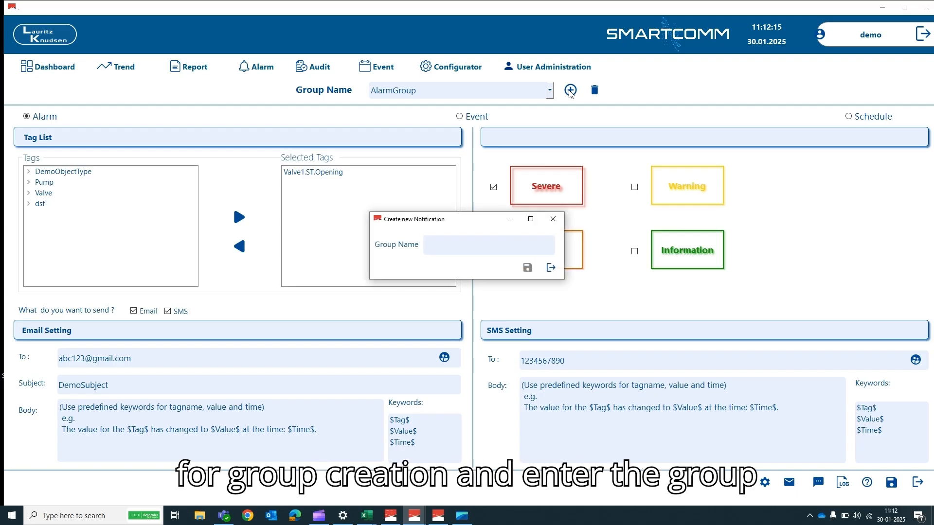
type("Even")
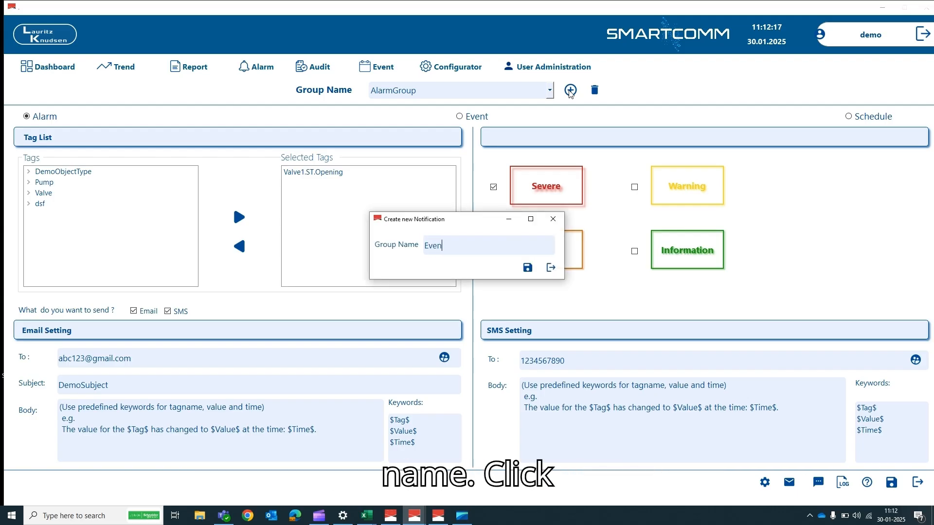
type("tGroup")
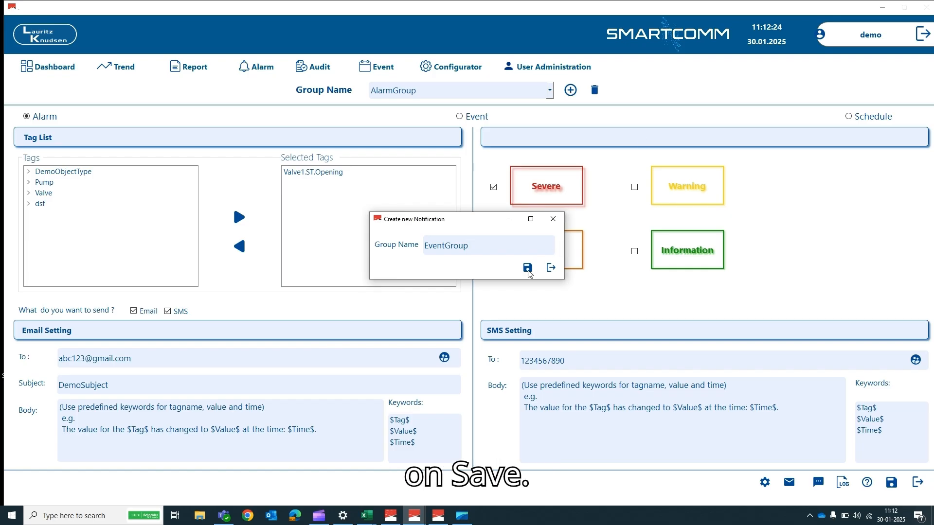
left_click(528, 267)
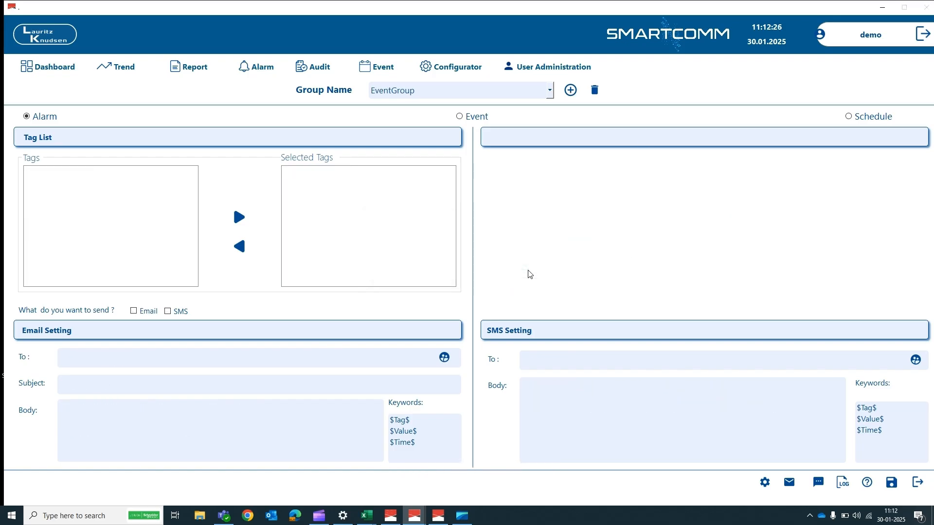
- Make EventGroup an Event notification on the Valve1.ST.Opening tag
left_click(460, 117)
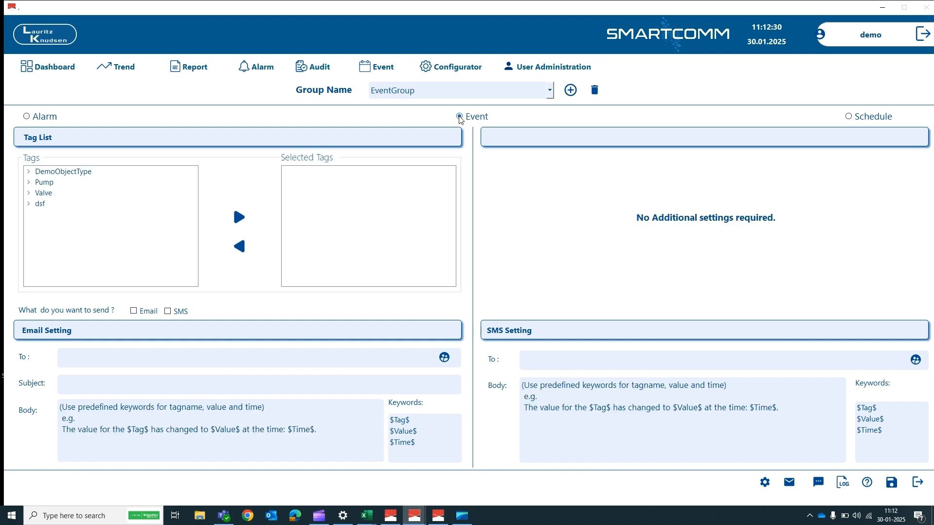
left_click(28, 193)
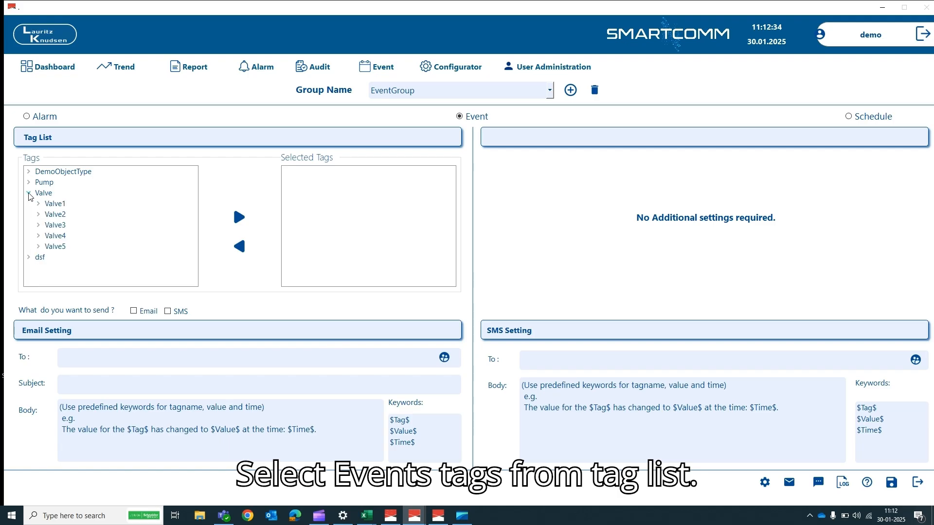
left_click(38, 205)
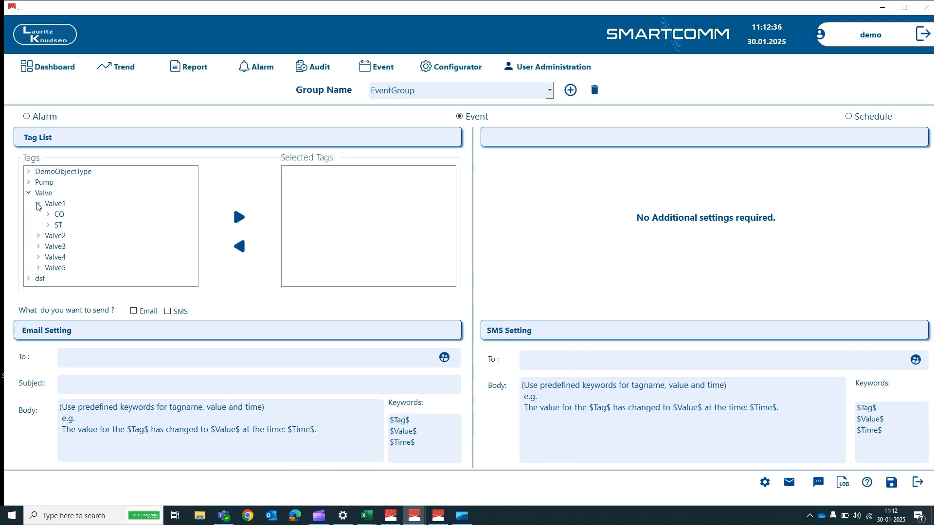
left_click(47, 225)
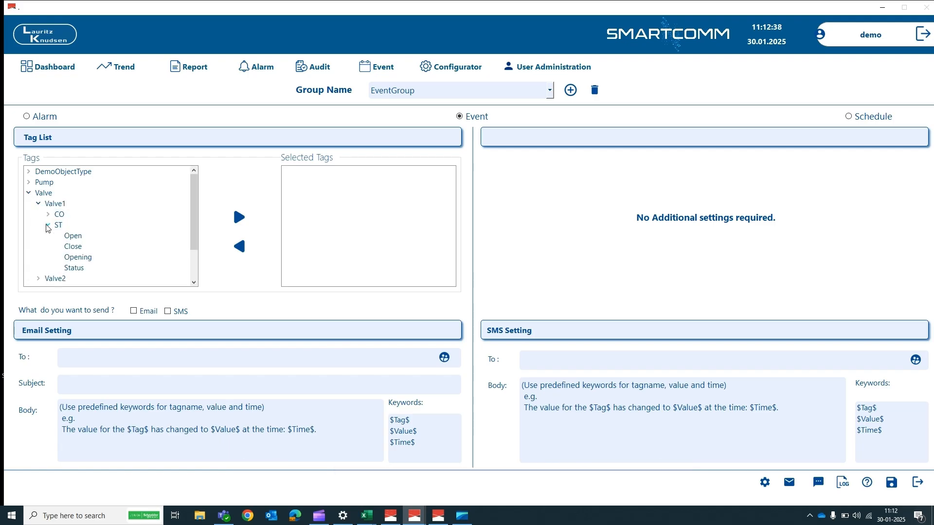
left_click(70, 261)
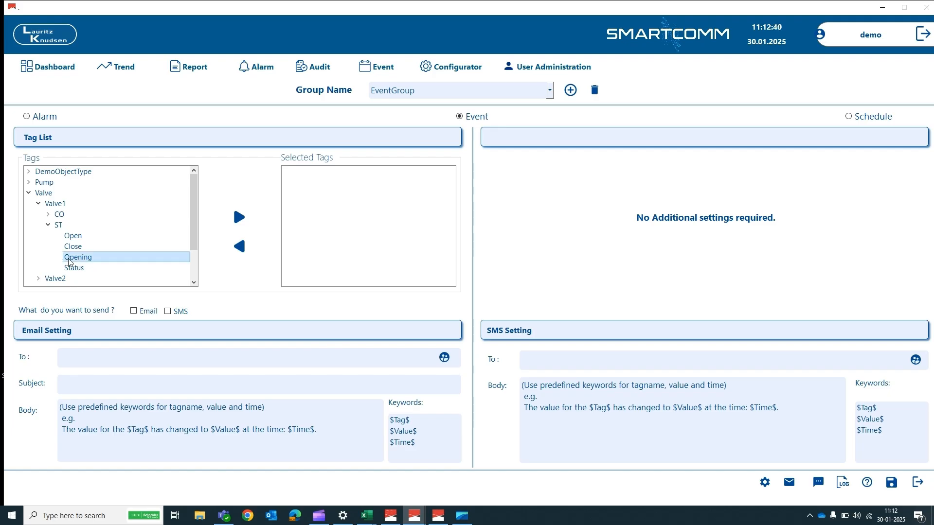
left_click(238, 219)
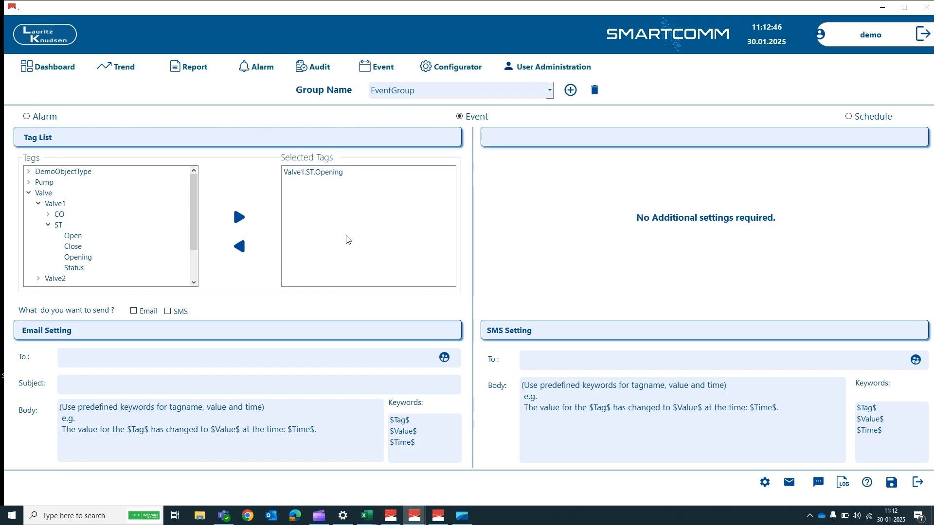
- Enable Email and SMS delivery, with the demo user as e-mail recipient and subject 'Demo Purpose'
left_click(134, 312)
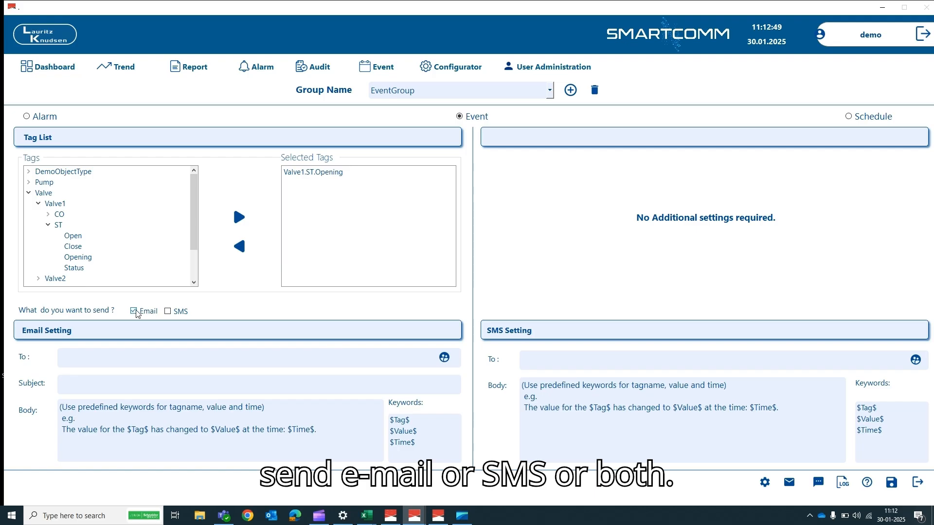
left_click(168, 312)
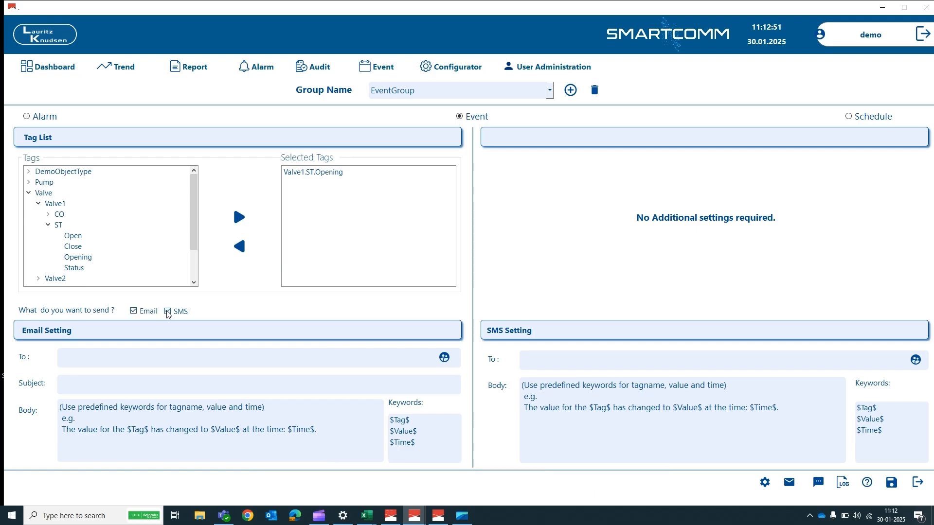
left_click(444, 360)
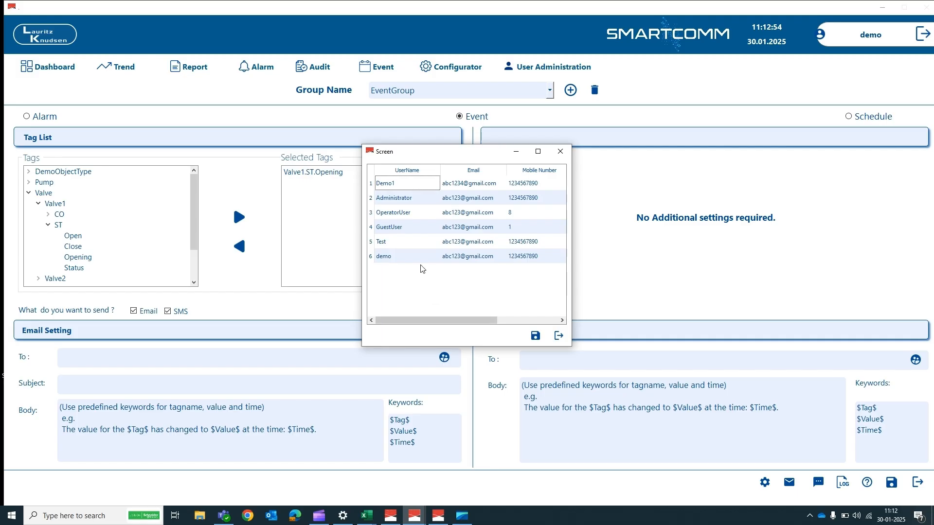
left_click(399, 262)
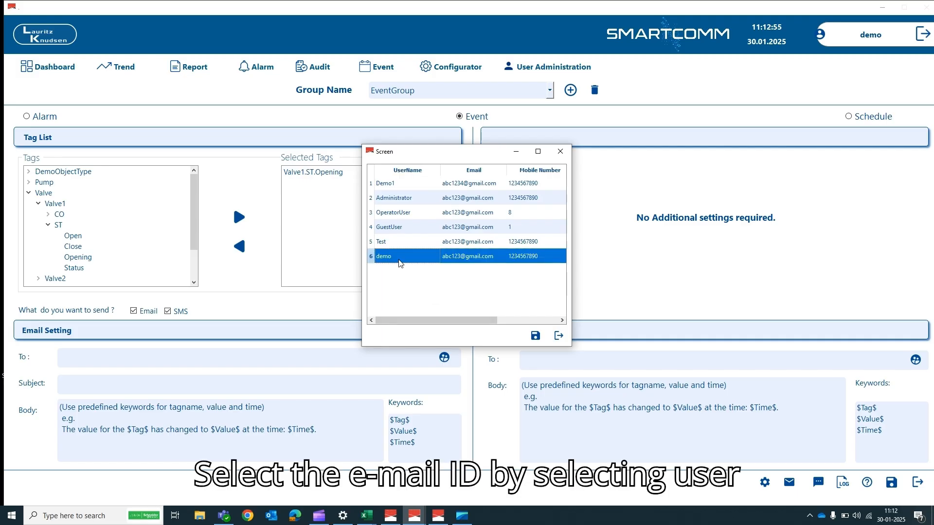
left_click(535, 336)
left_click(69, 383)
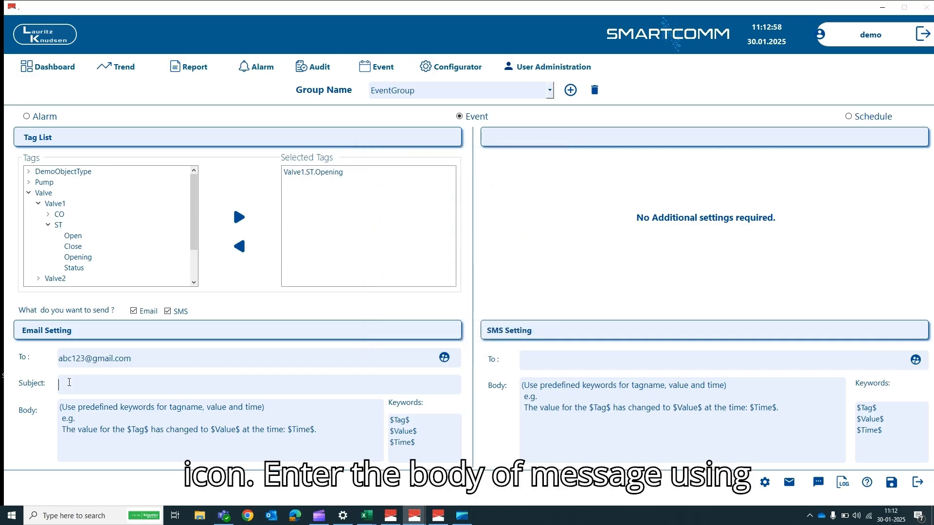
type("Demo")
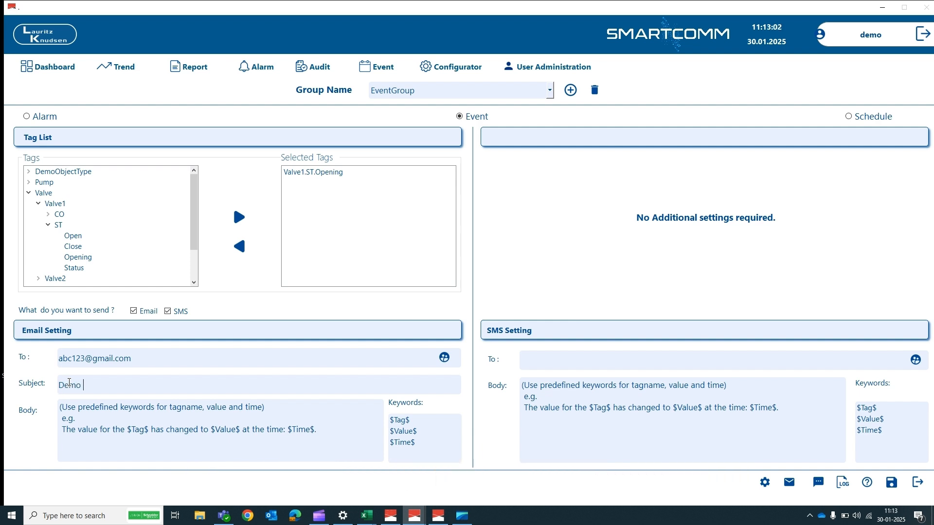
type(" Purpose")
- Set the demo user as SMS recipient and save the EventGroup settings
left_click(915, 360)
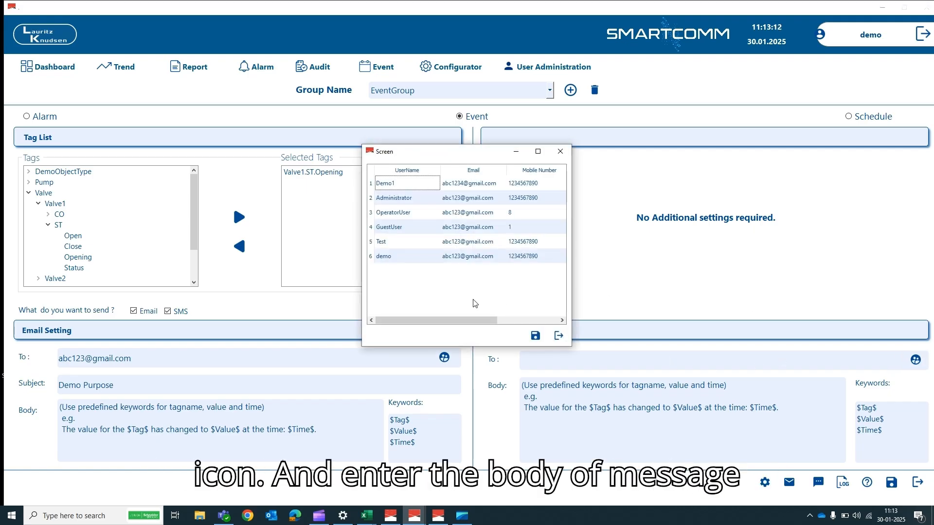
left_click(399, 260)
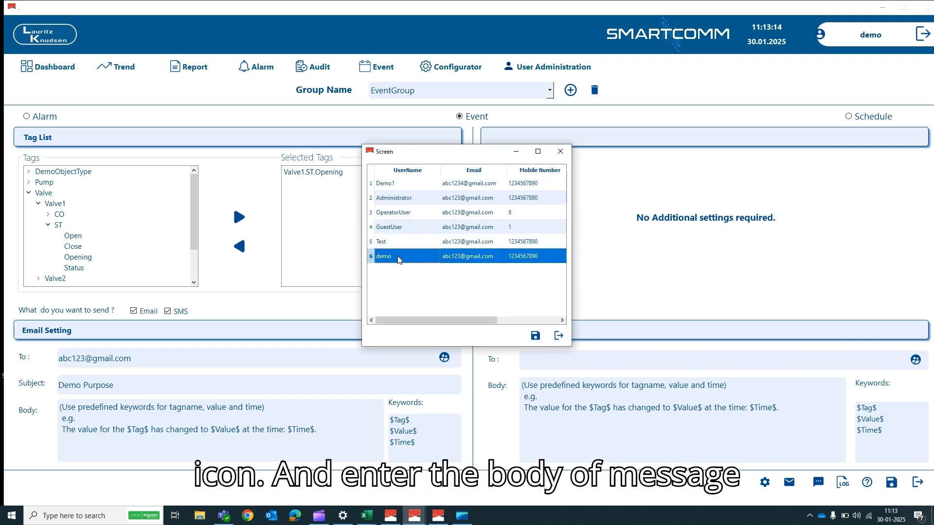
left_click(535, 336)
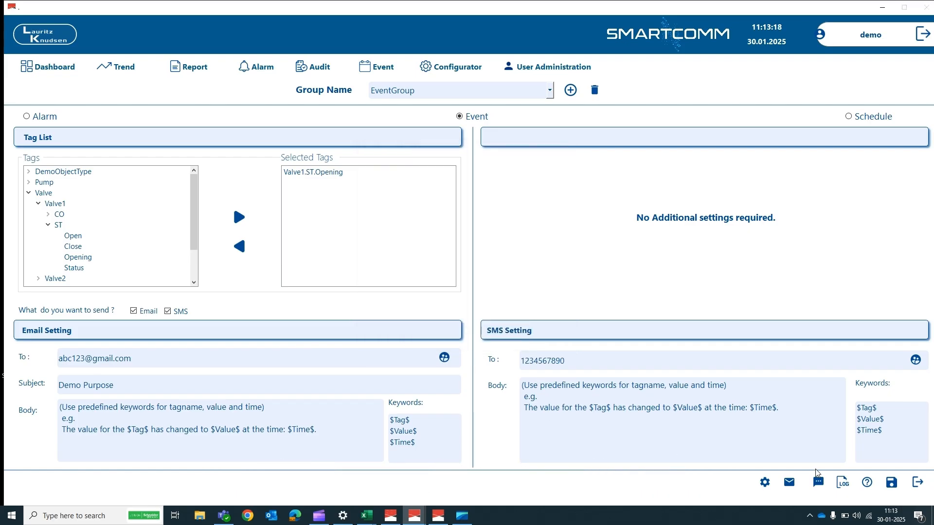
left_click(892, 483)
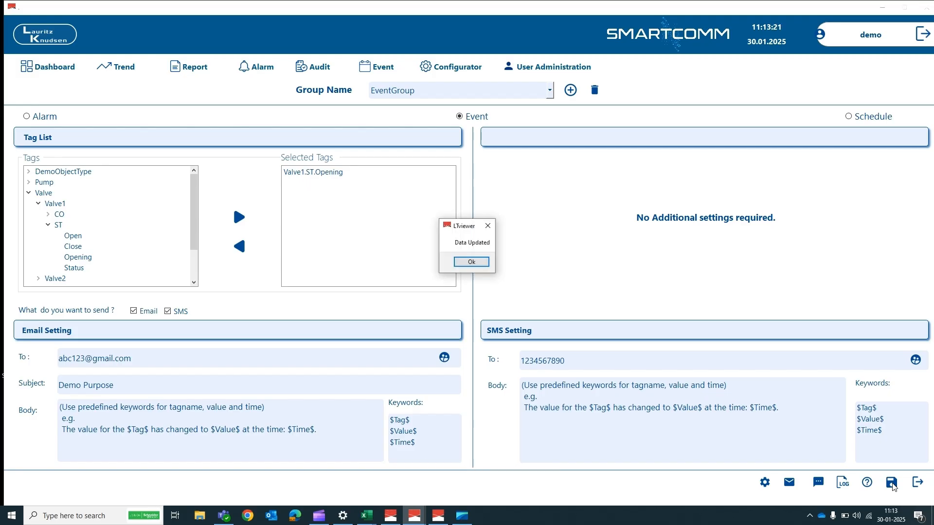
left_click(470, 262)
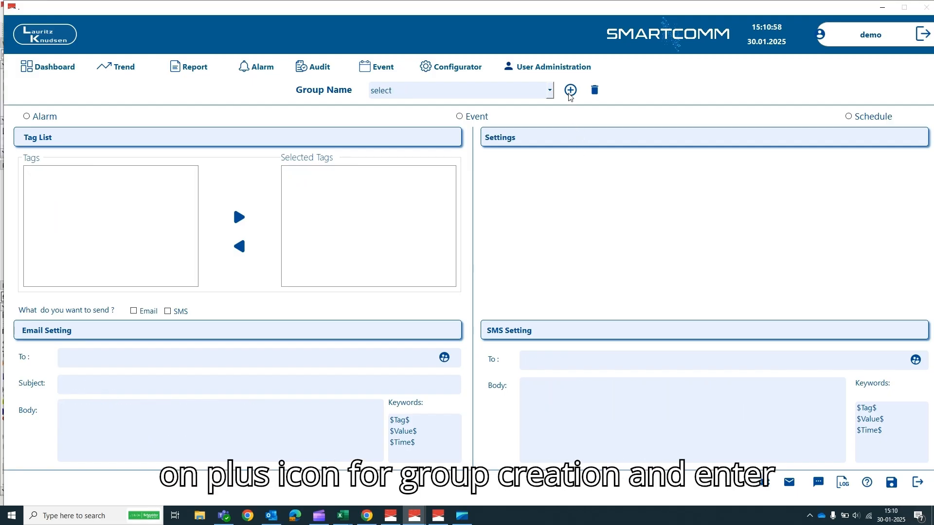
- Add a notification group named ScheduleGroup and save it
left_click(570, 92)
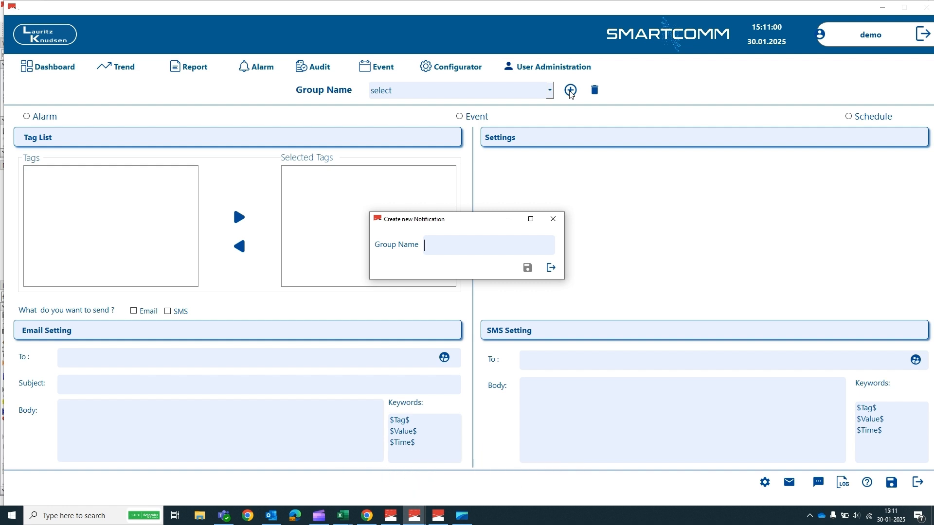
type("ScheduleGroup")
left_click(528, 268)
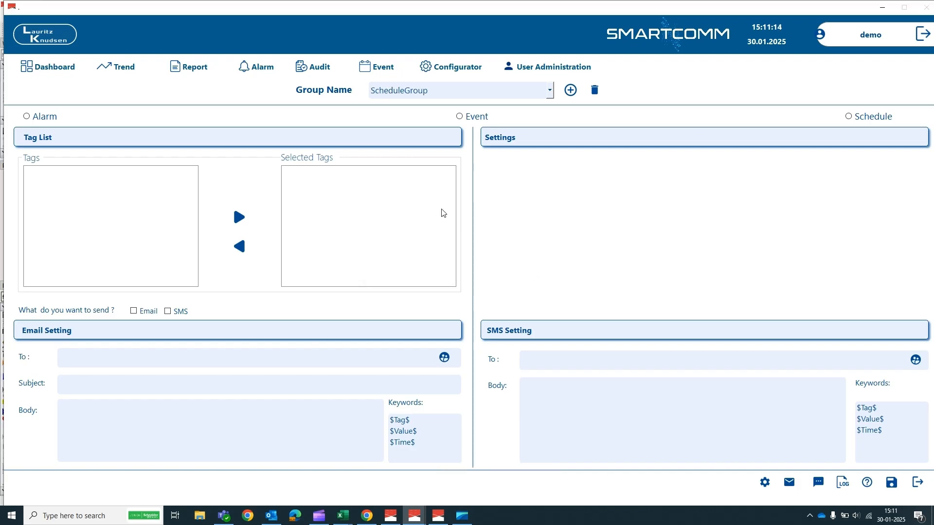
- Make ScheduleGroup a Schedule notification with tags Valve1.ST.Opening and Valve1.ST.Status
left_click(850, 118)
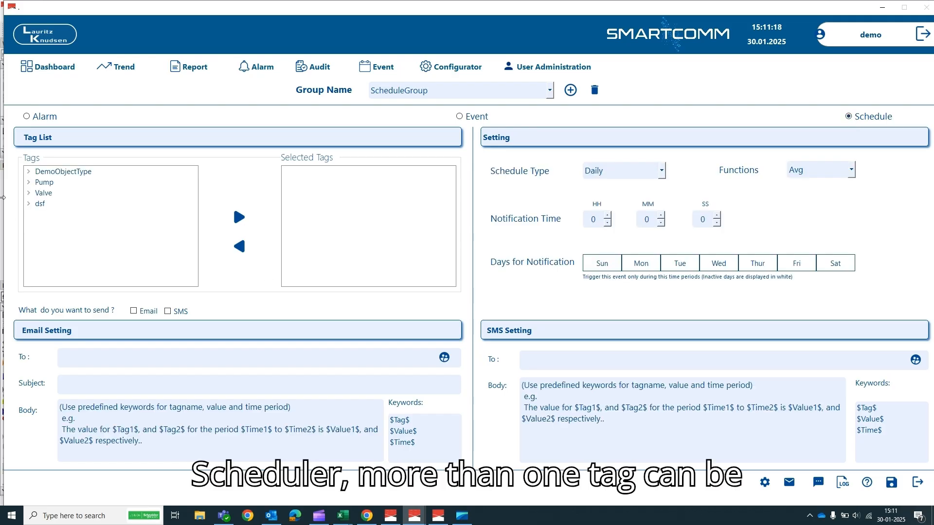
left_click(29, 193)
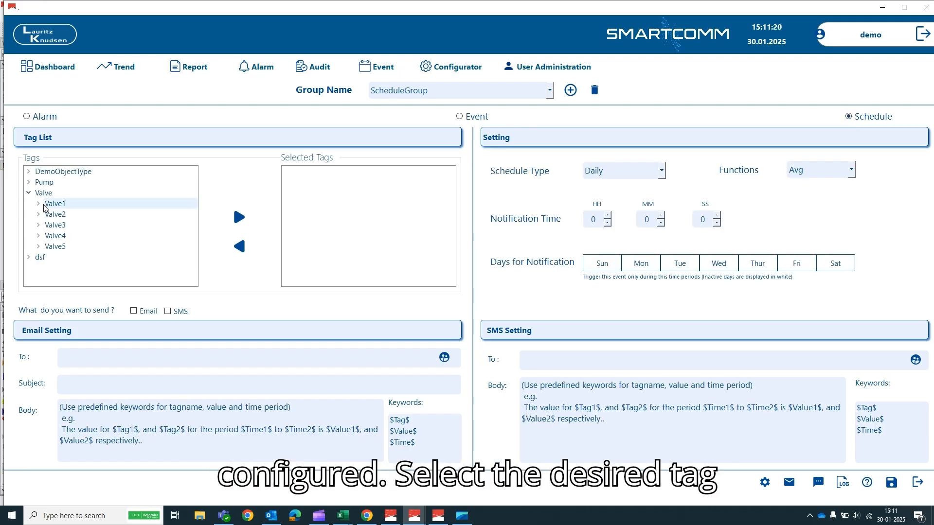
left_click(39, 204)
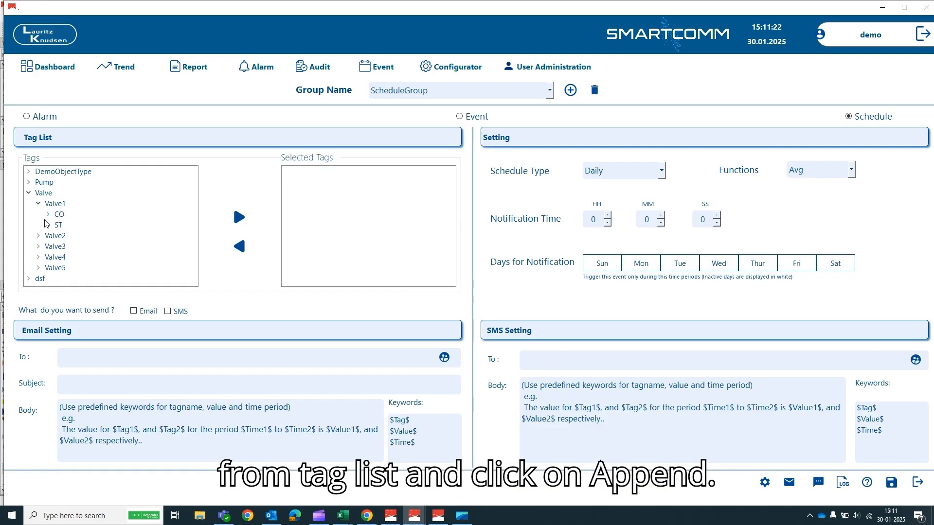
left_click(47, 226)
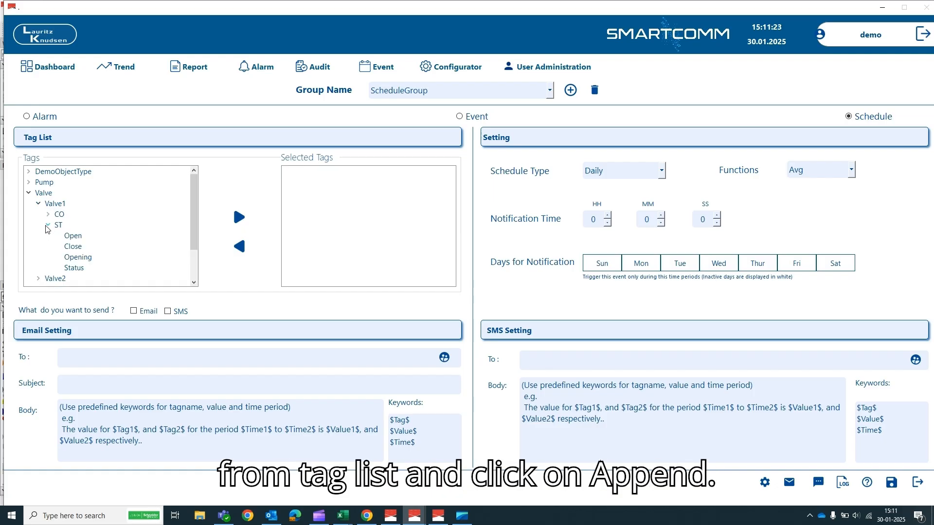
left_click(73, 257)
left_click(237, 220)
left_click(92, 267)
left_click(239, 217)
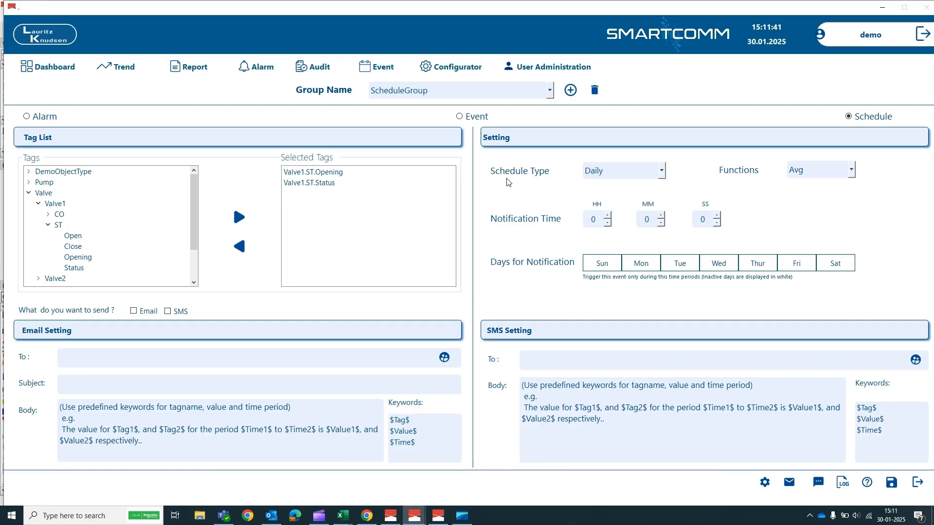
- Set a Daily schedule with Avg function, hour 1, and Monday as notification day
left_click(660, 171)
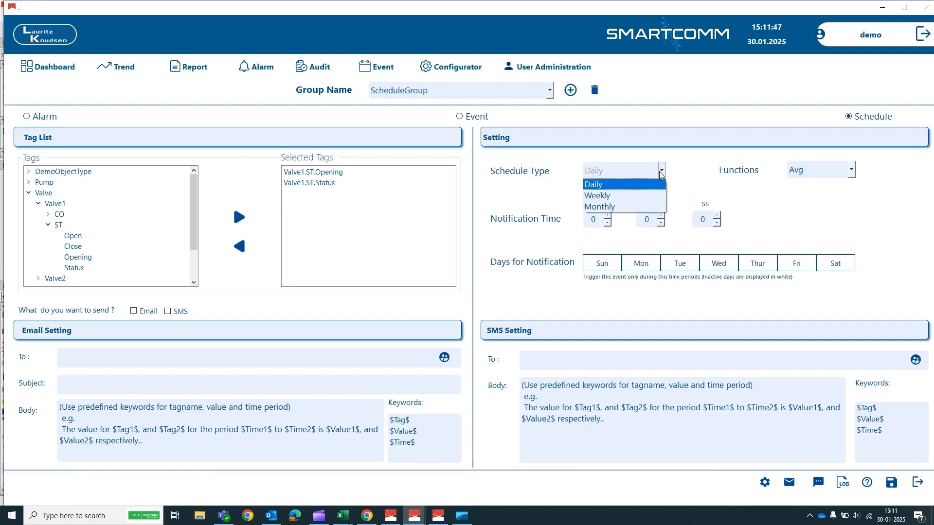
left_click(638, 187)
left_click(850, 170)
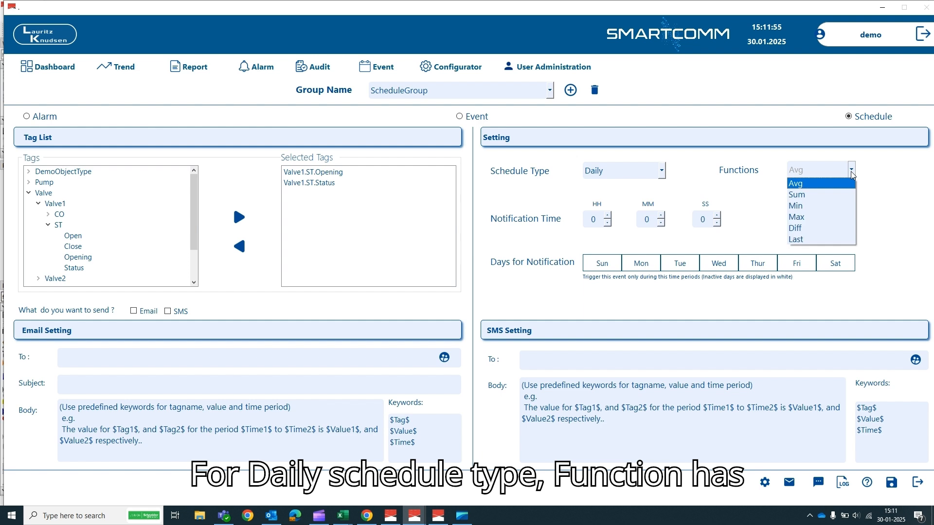
left_click(807, 183)
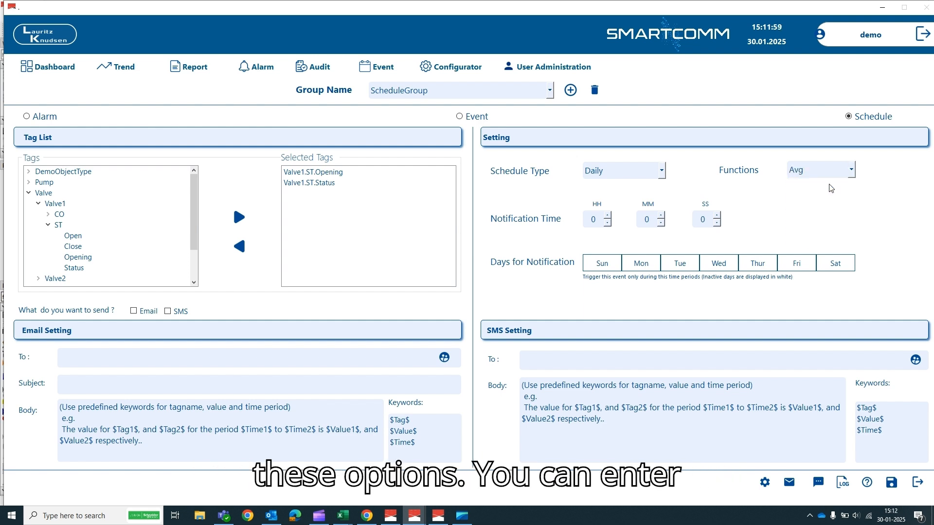
left_click(607, 216)
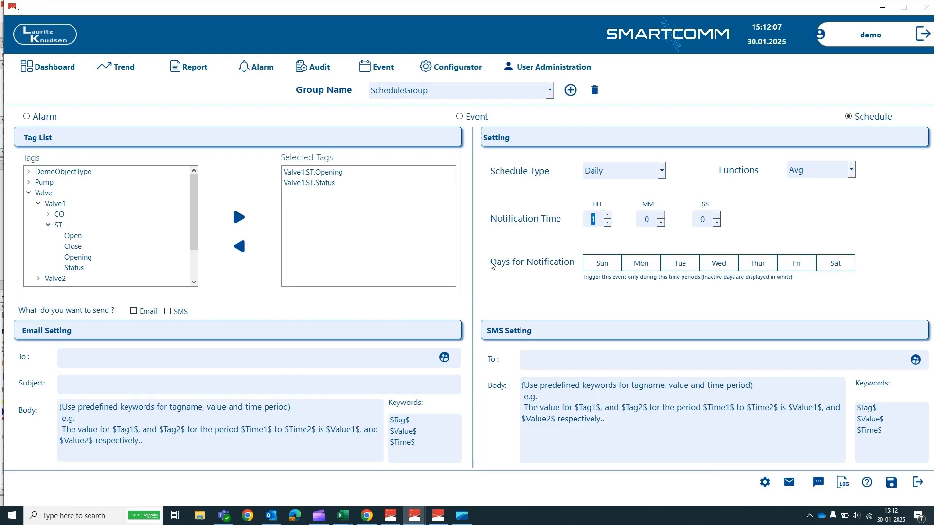
left_click(640, 267)
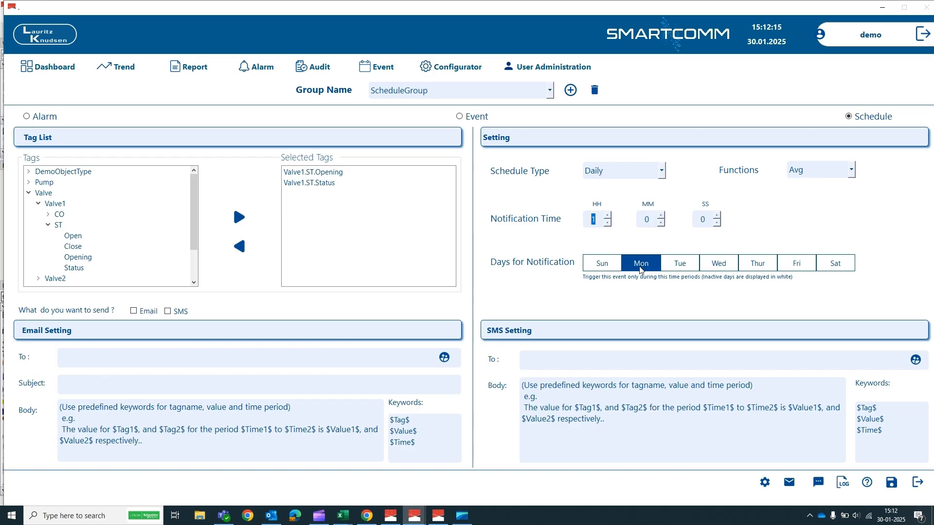
- Switch the schedule to Weekly, keeping Avg and Sunday as the week start day
left_click(662, 173)
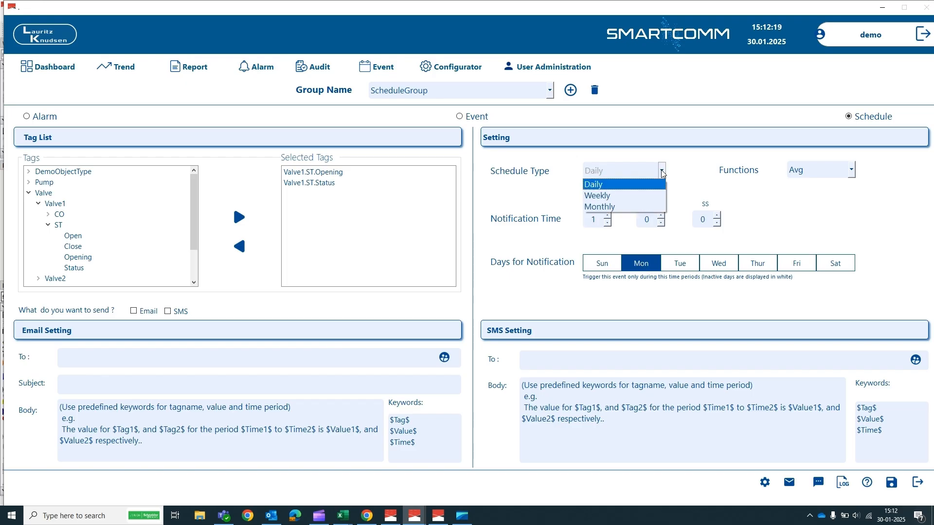
left_click(657, 194)
left_click(852, 170)
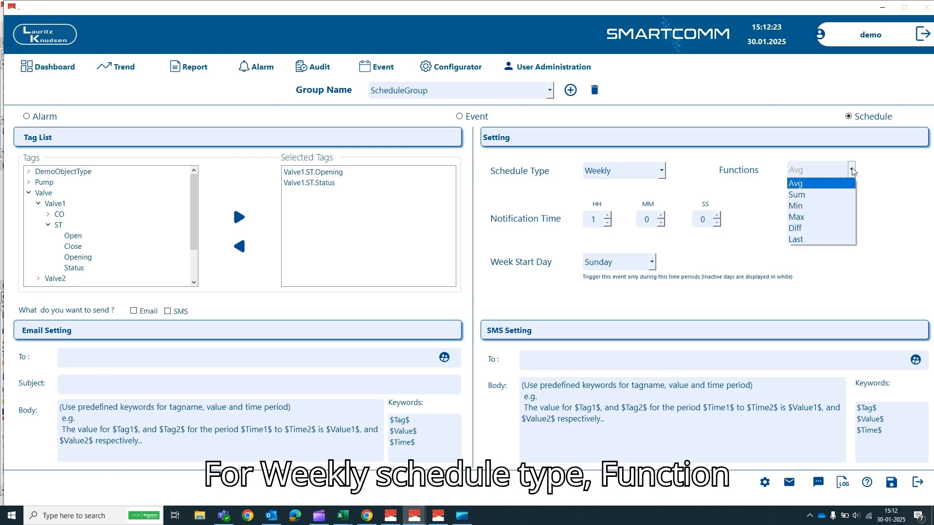
left_click(772, 251)
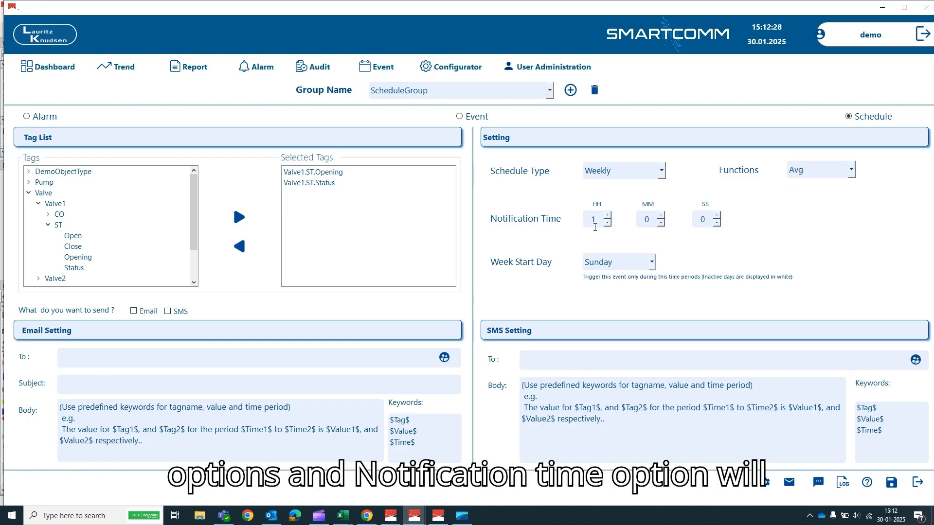
left_click(650, 265)
left_click(617, 261)
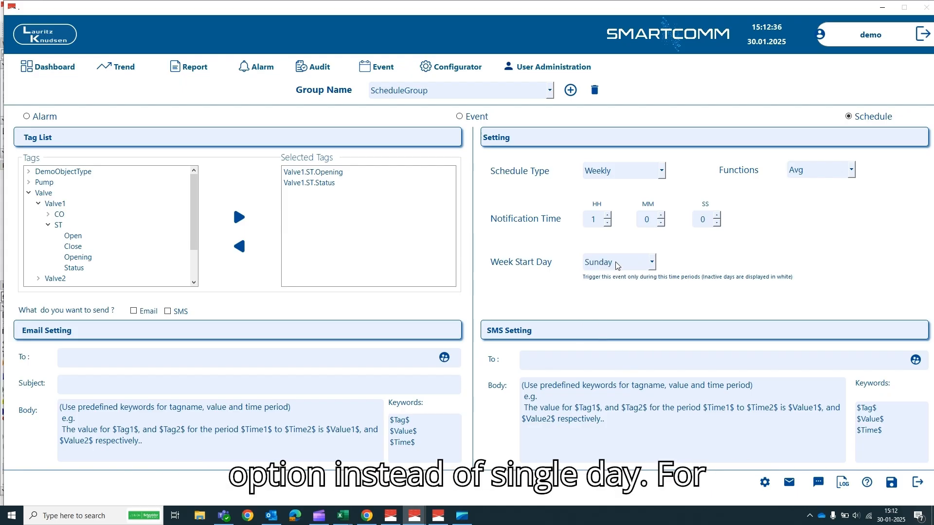
- Switch the schedule to Monthly, keeping Avg, and check the month start date list
left_click(662, 171)
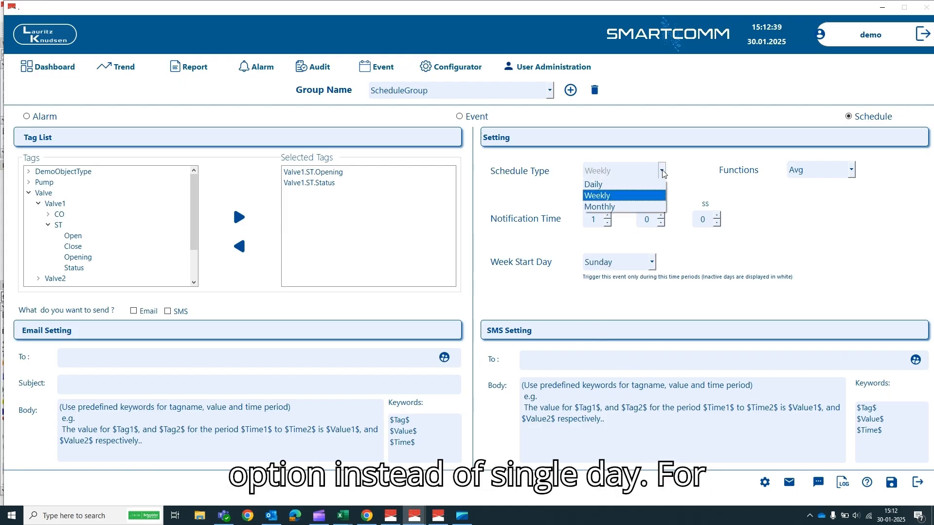
left_click(658, 207)
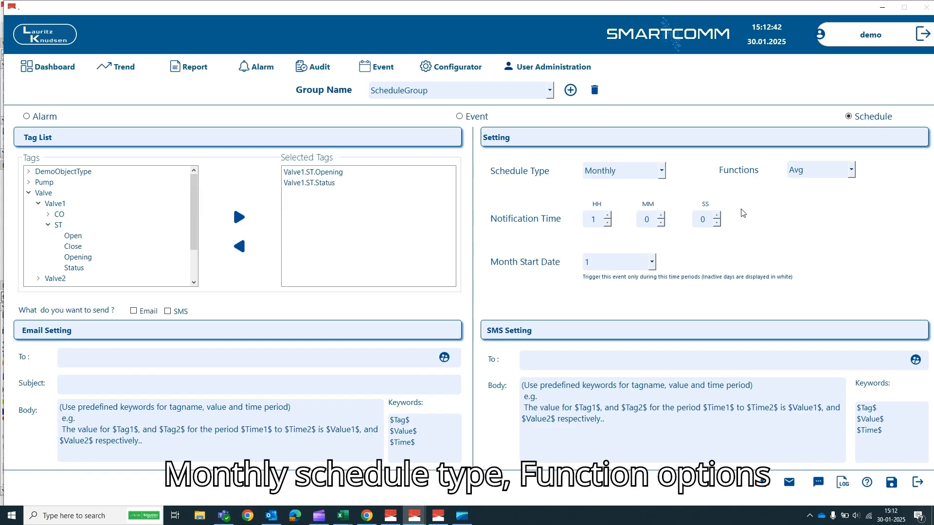
left_click(852, 176)
left_click(766, 249)
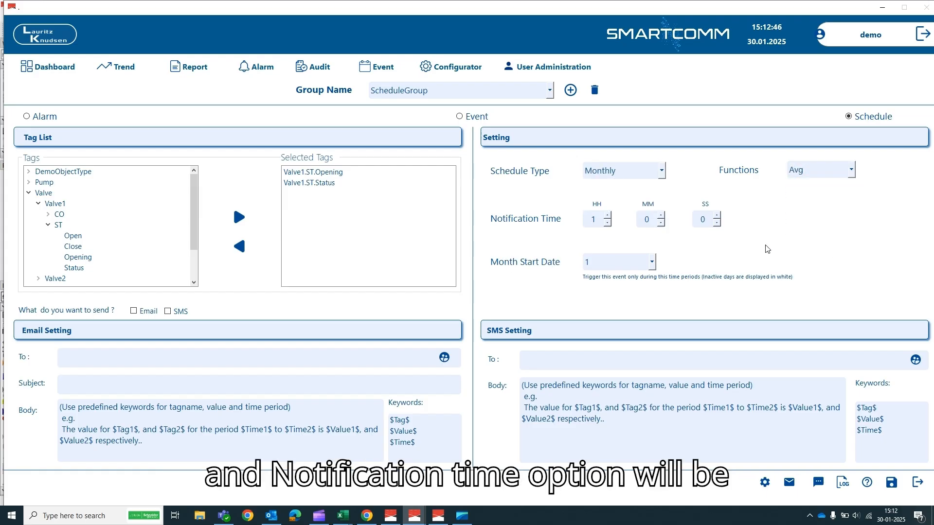
left_click(651, 263)
left_click_drag(652, 296, 649, 378)
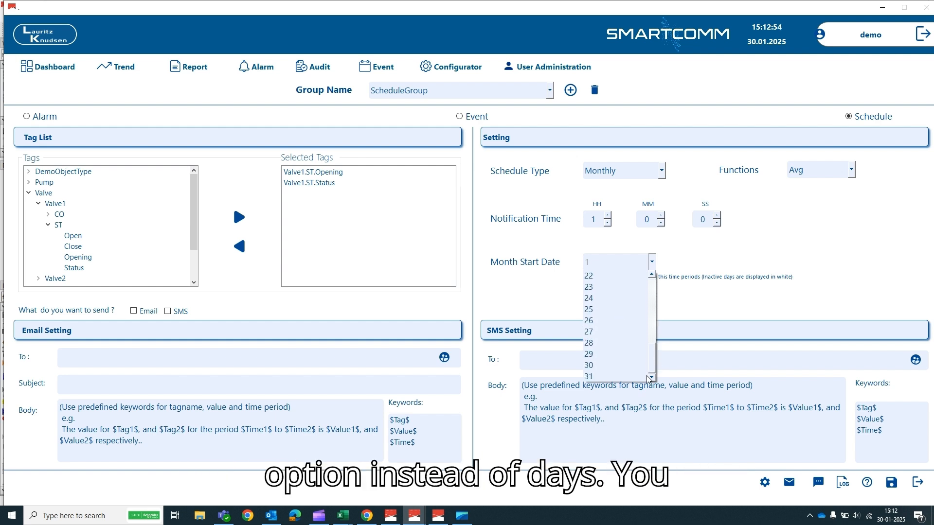
- Keep month start date 1, enable SMS, pick an e-mail recipient, and enter subject 'Demo Purpose'
left_click(716, 310)
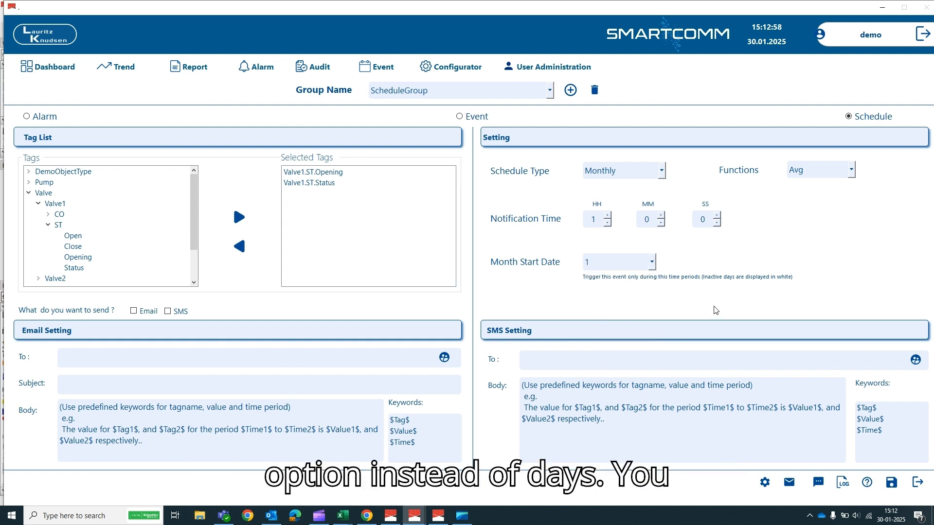
left_click(169, 313)
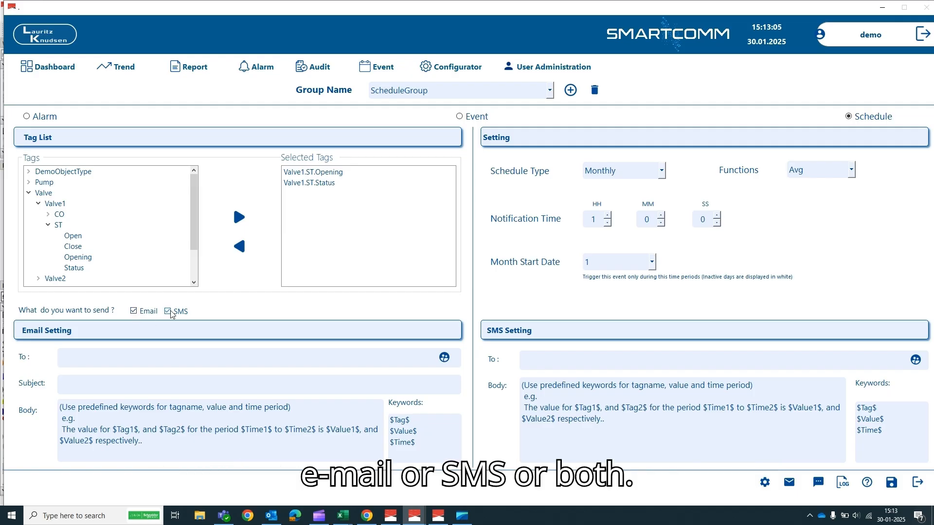
left_click(445, 359)
left_click(414, 258)
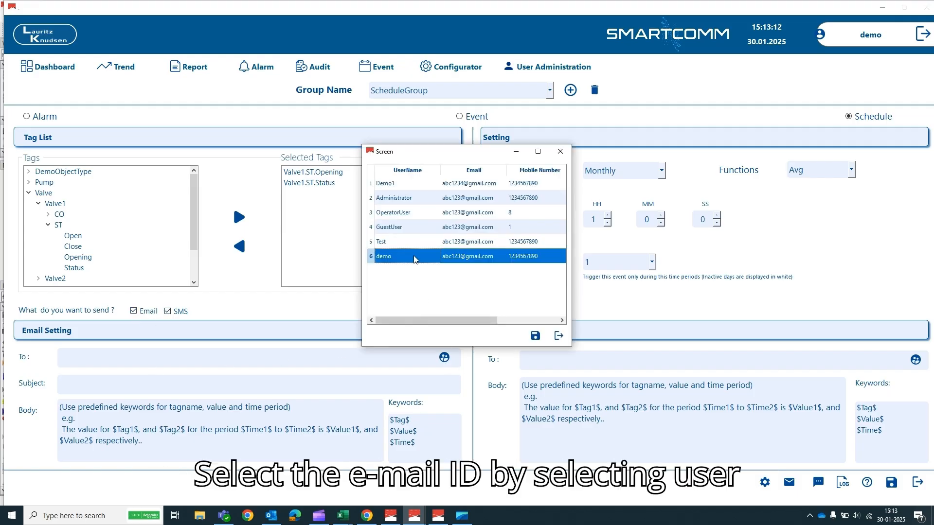
left_click(535, 337)
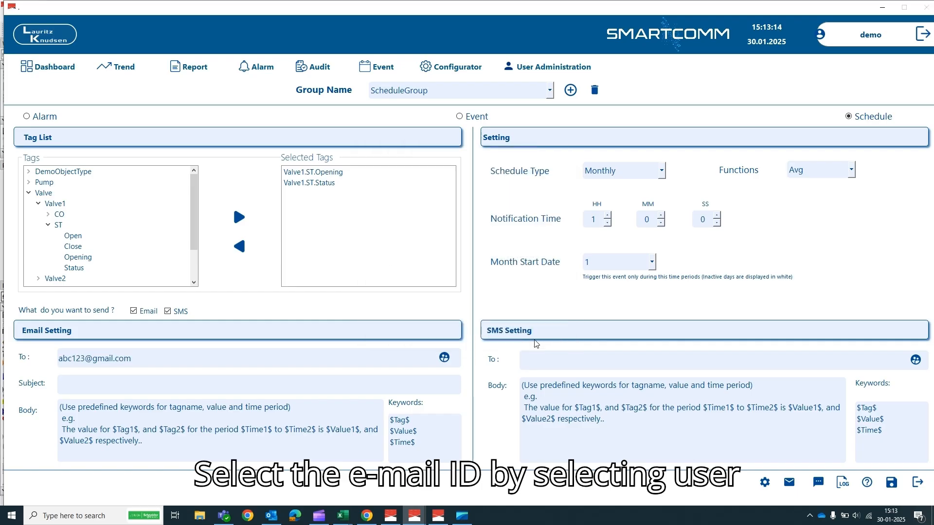
left_click(79, 385)
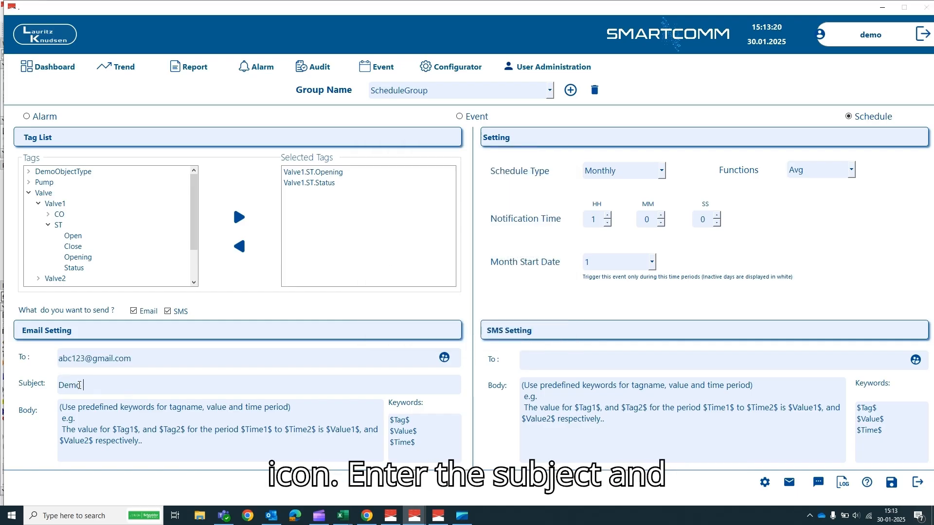
type("Demo Purpose")
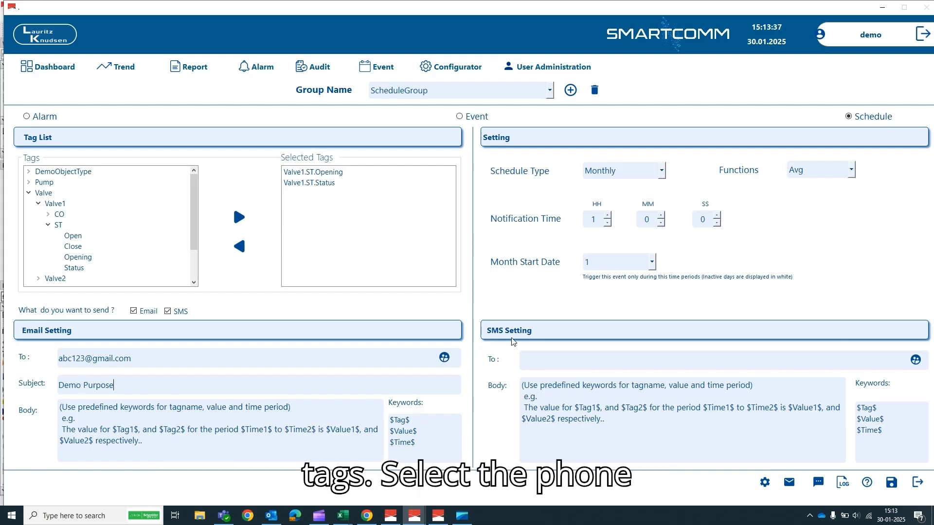
- Choose a user's mobile number as the SMS recipient
left_click(915, 359)
left_click(413, 261)
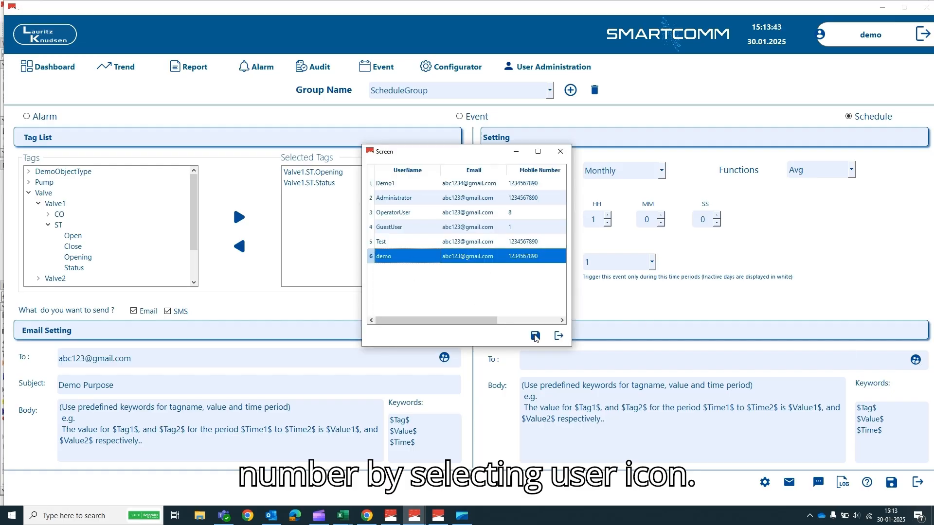
left_click(535, 335)
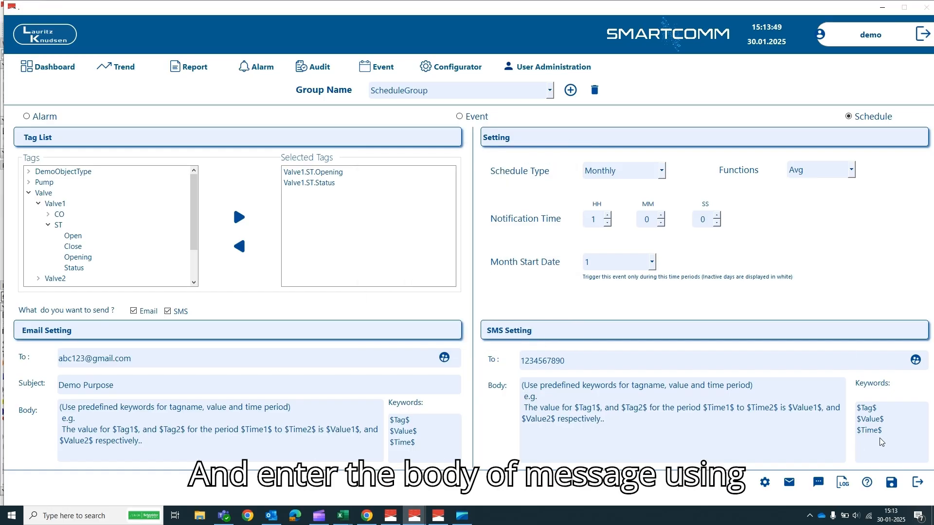
- Save ScheduleGroup, review and close the notification logs, open Help, then close the notification screen
left_click(891, 483)
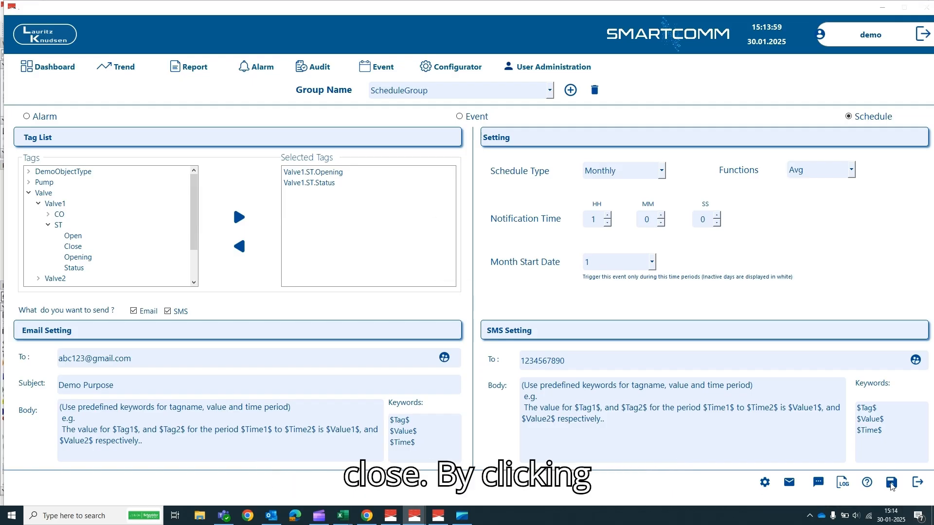
left_click(472, 265)
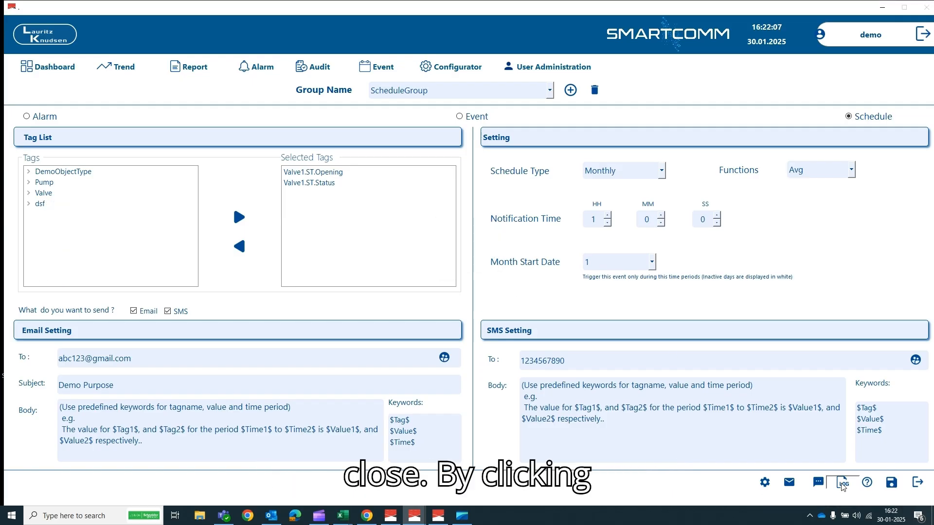
left_click(842, 483)
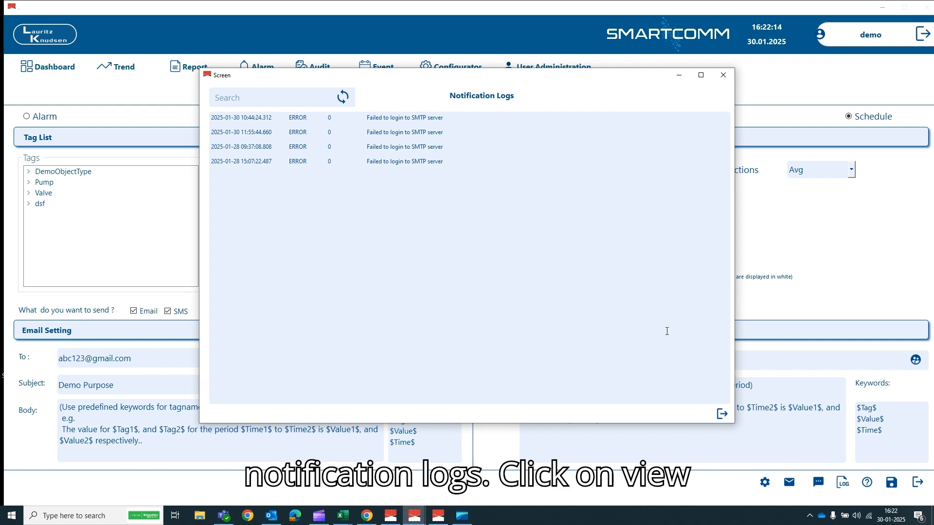
left_click(722, 414)
left_click(867, 483)
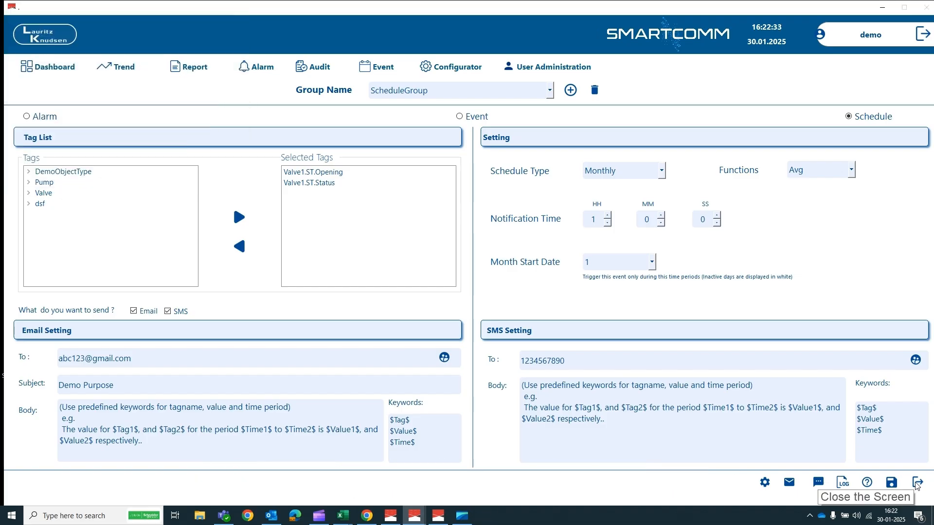
left_click(917, 483)
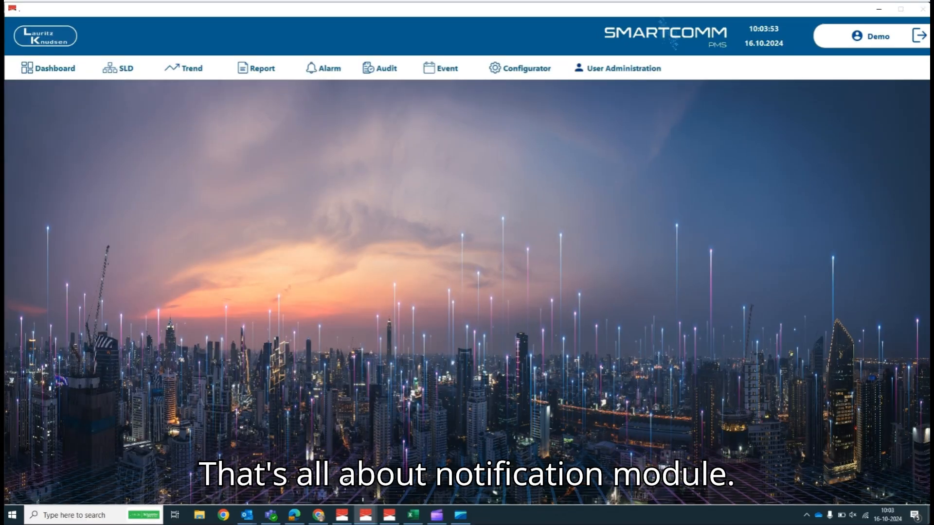